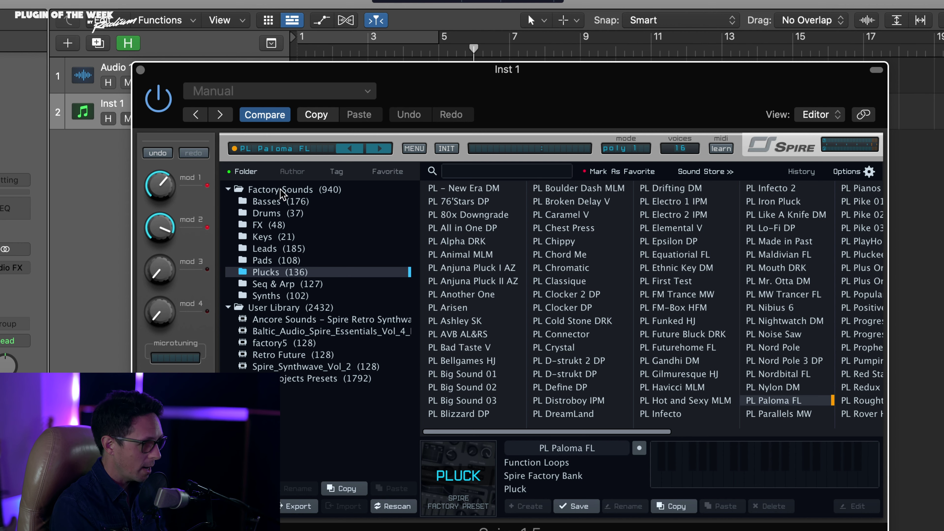
Step: Browse the factory preset categories, including Keys, Plucks, Leads and Pads
click(277, 201)
click(289, 236)
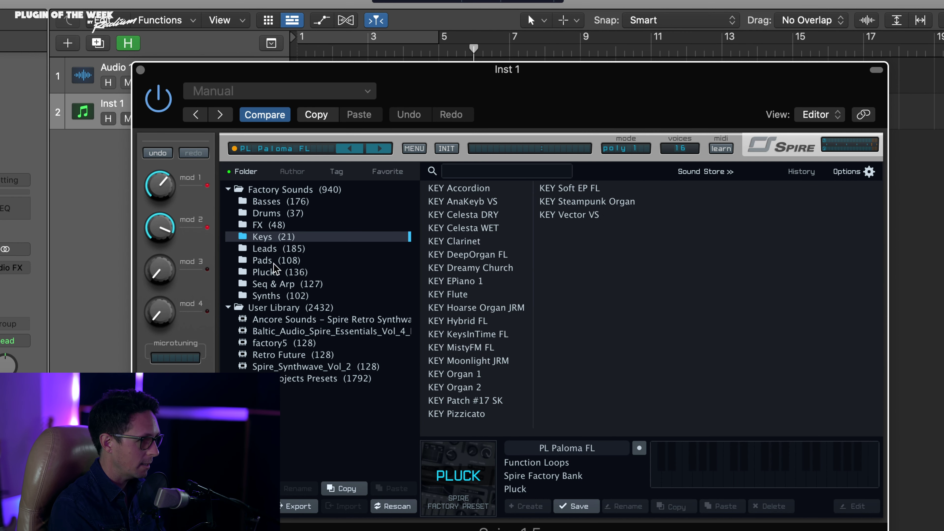
click(275, 262)
click(309, 191)
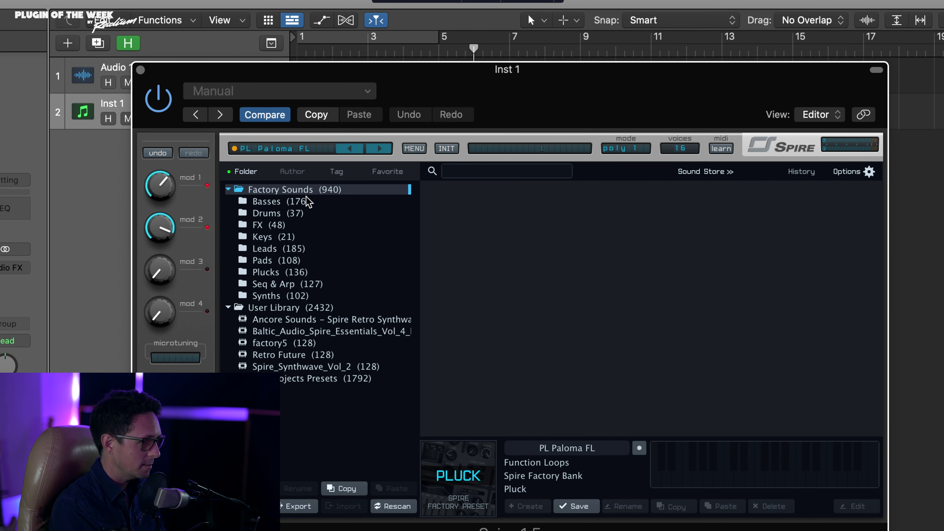
click(304, 272)
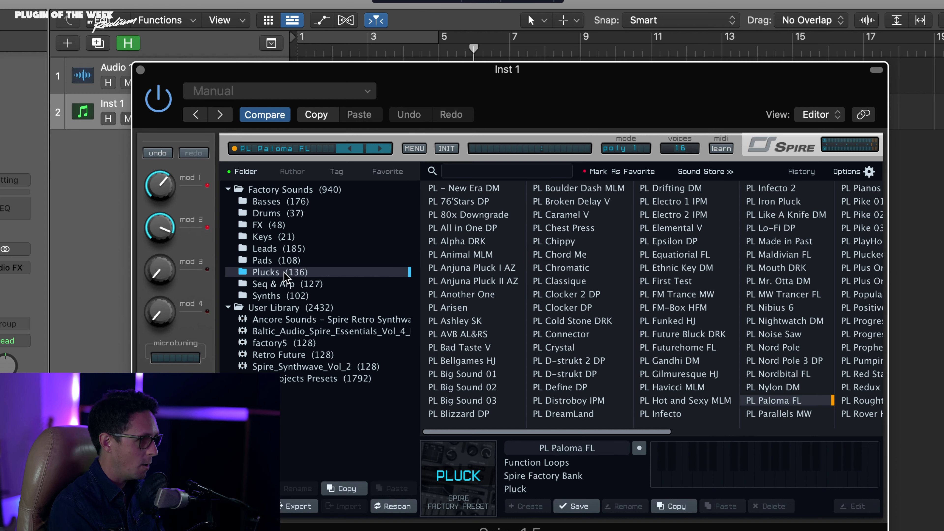
click(286, 249)
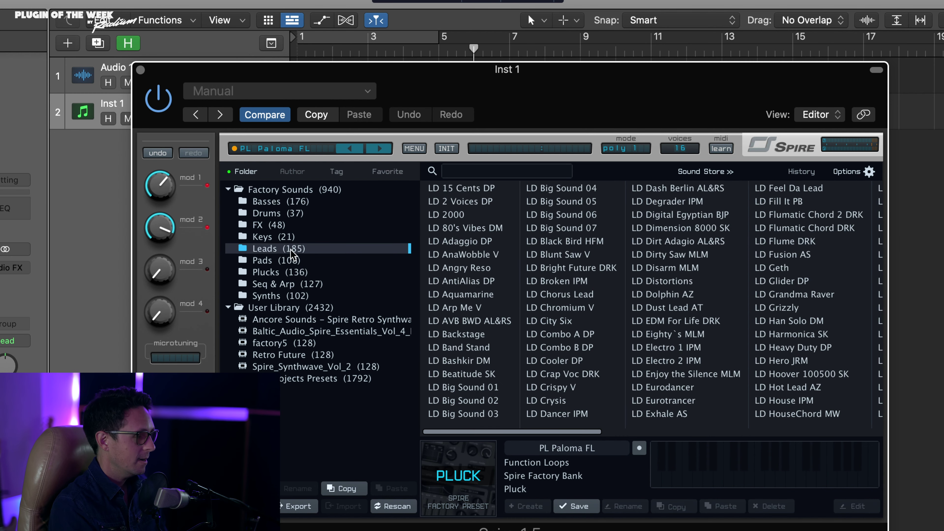
click(298, 238)
click(303, 260)
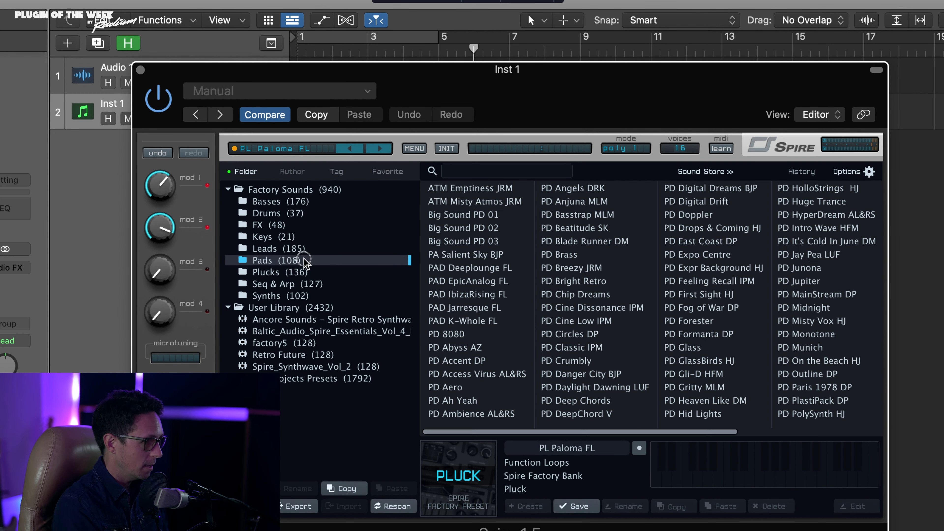
Step: Load KEY Celesta WET from the factory Keys folder and advance through the presets to KEY Dreamy Church
click(304, 237)
click(489, 228)
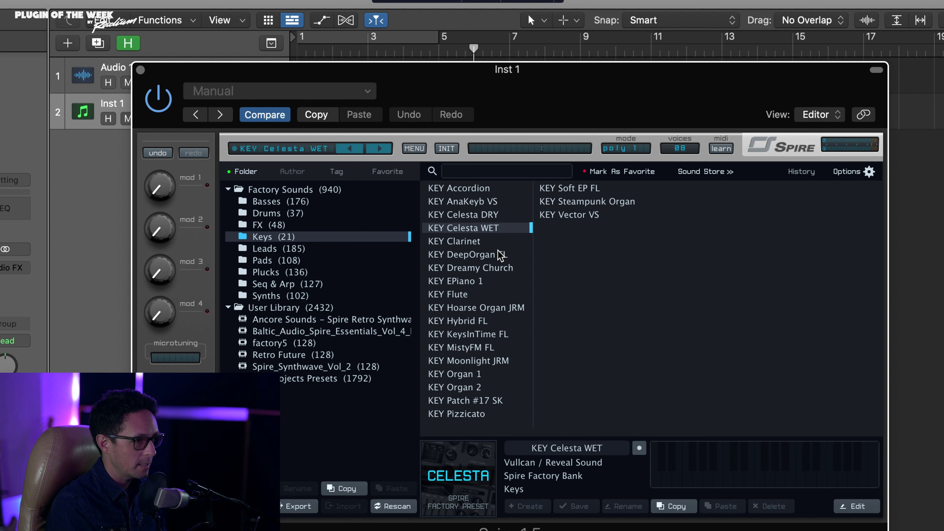
key(Down)
key(Down)
key(Down)
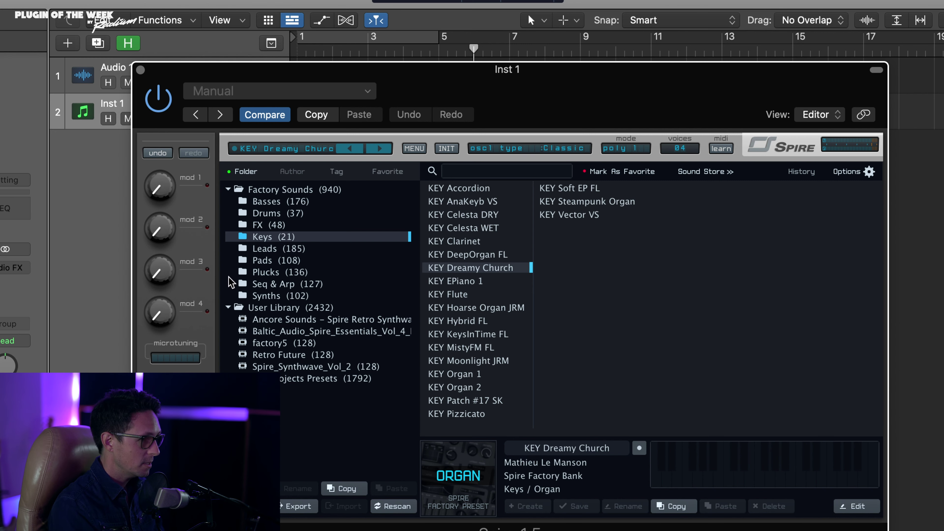
Step: Look through the User Library banks, including Ancore Sounds, Baltic Audio, factory5, Retro Future and Spire_Synthwave_Vol_2
click(266, 272)
click(269, 309)
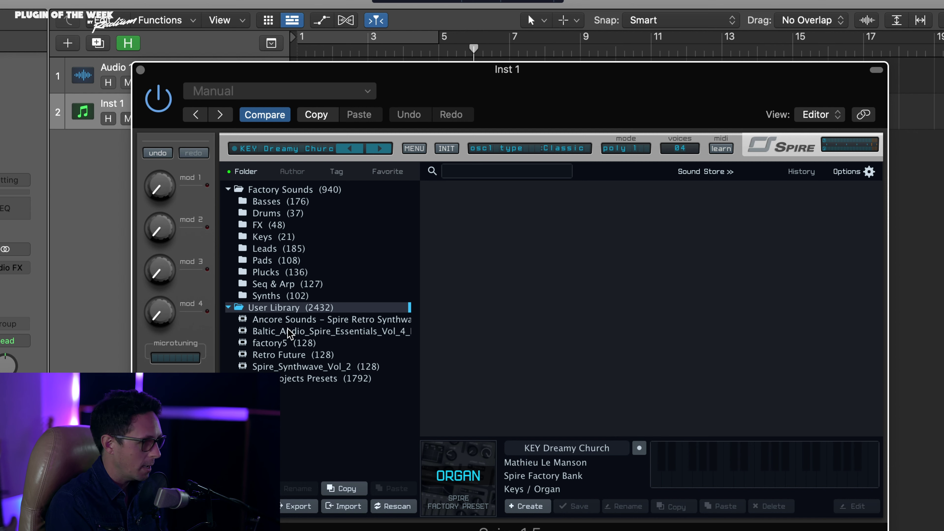
click(310, 319)
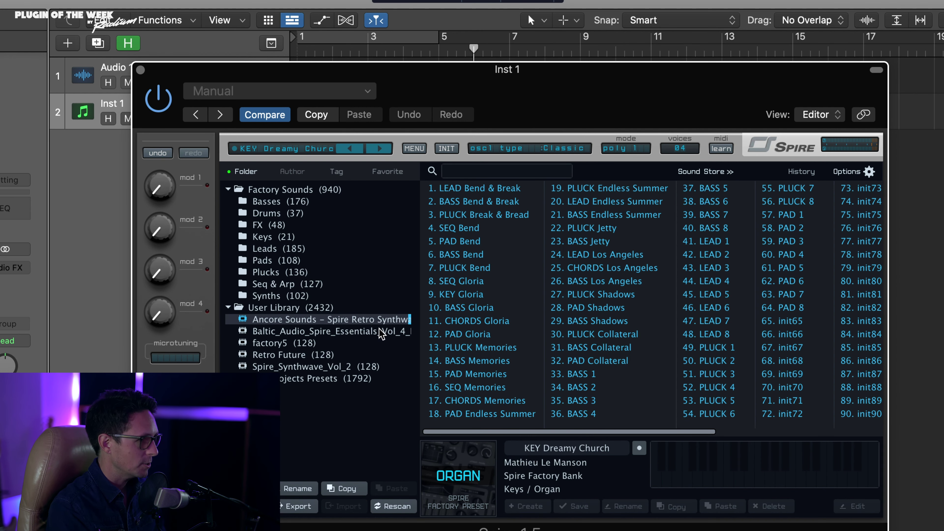
click(312, 331)
click(322, 344)
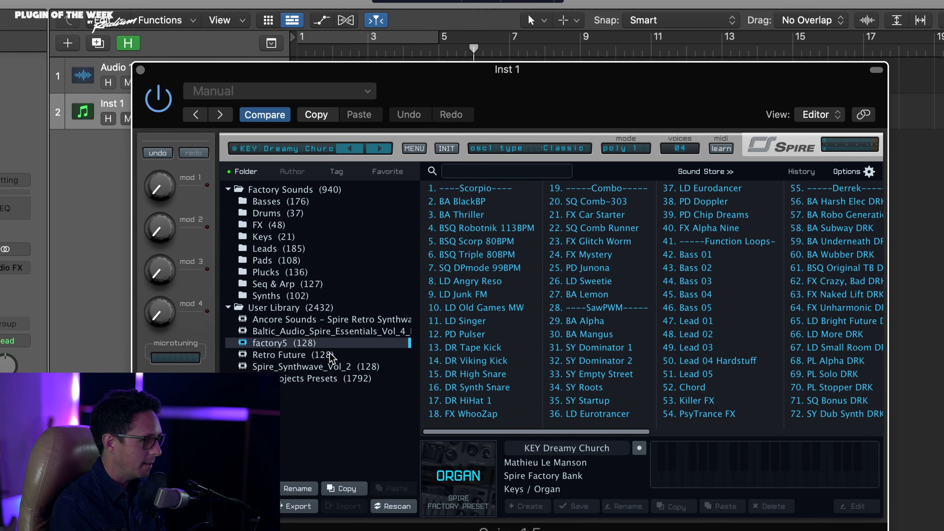
click(329, 355)
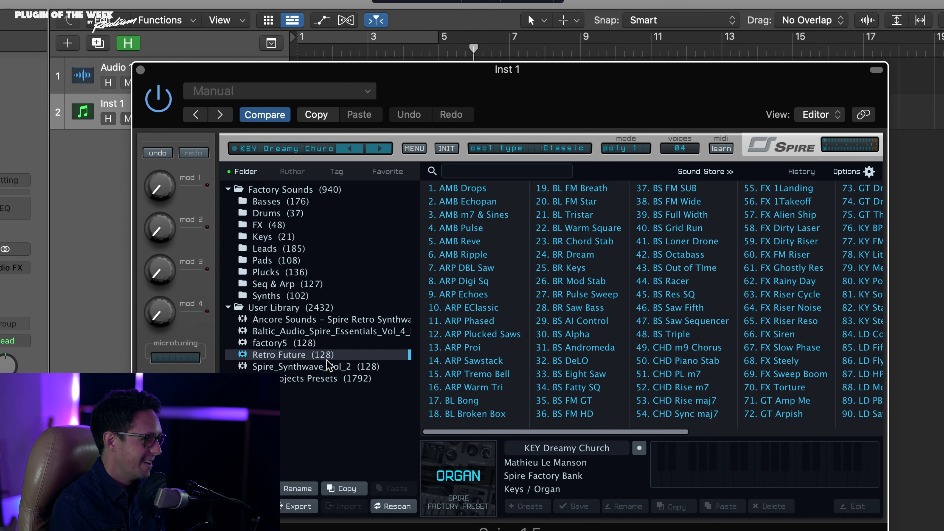
click(310, 367)
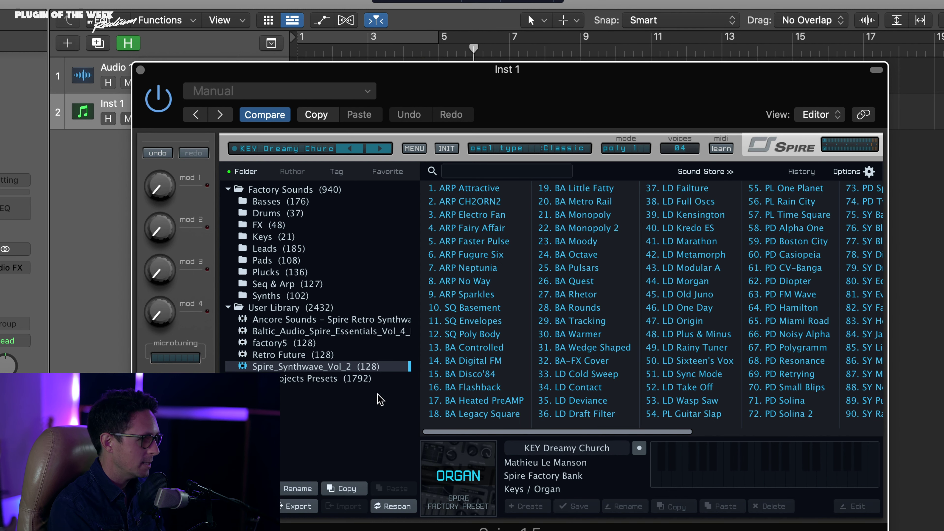
click(293, 379)
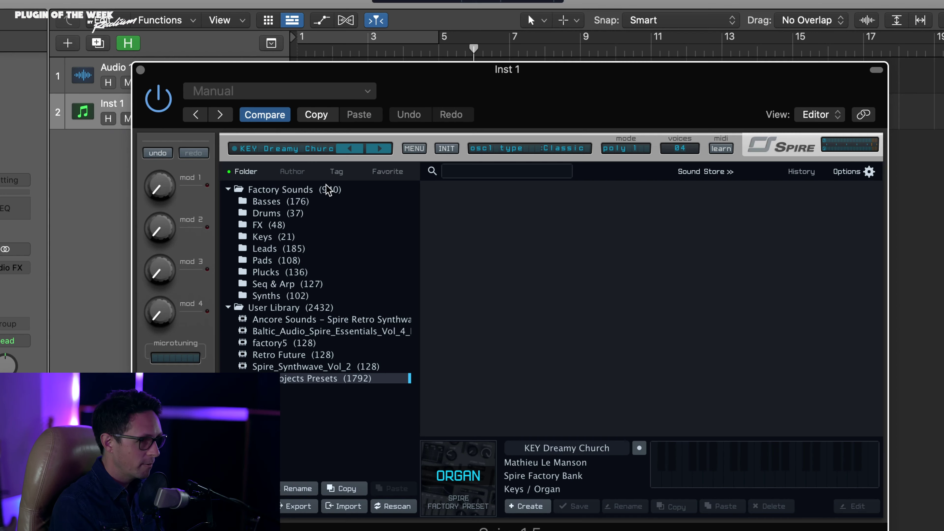
Step: Leave the preset browser for the synth controls and examine oscillators 1 to 4 and oscillator 1's available synthesis types
click(278, 151)
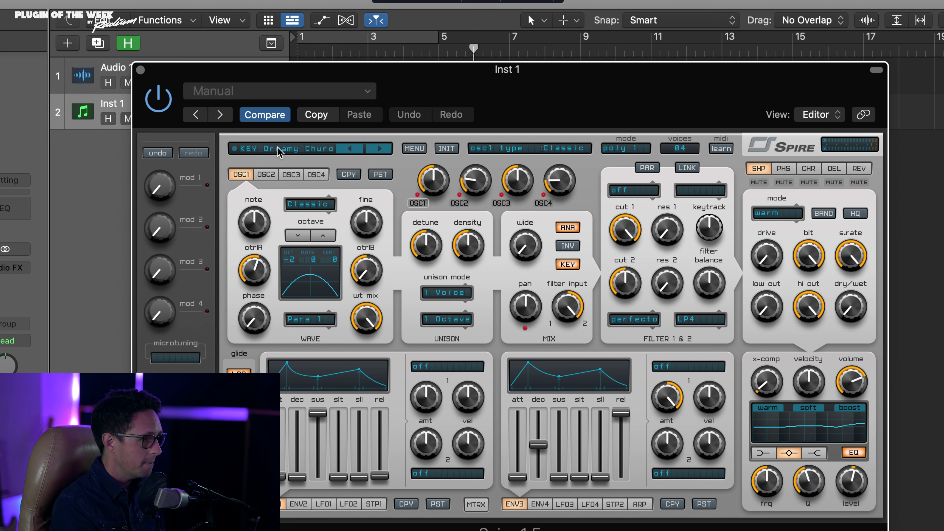
click(264, 176)
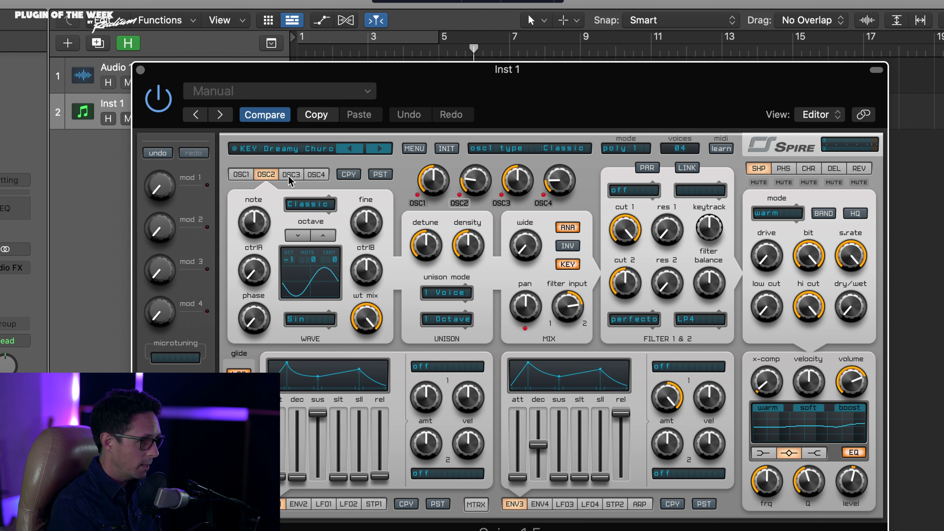
click(293, 178)
click(319, 176)
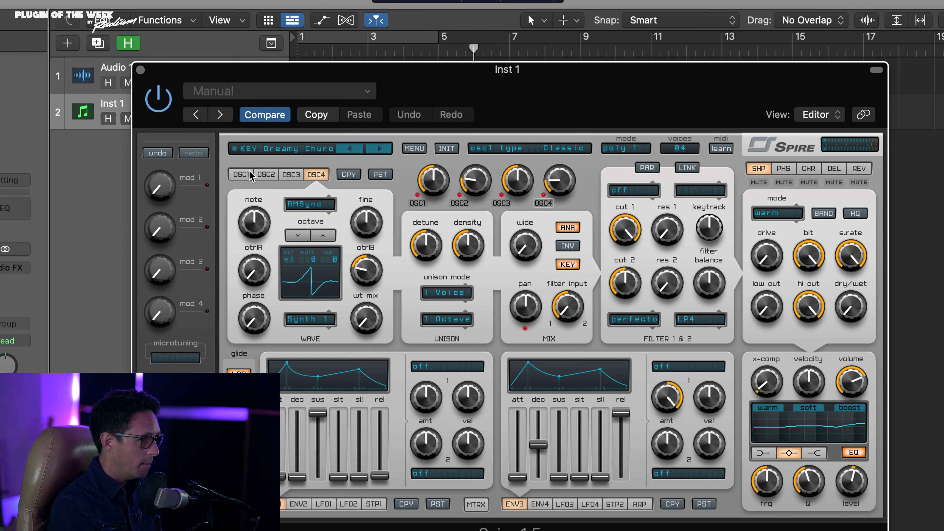
click(248, 176)
click(313, 204)
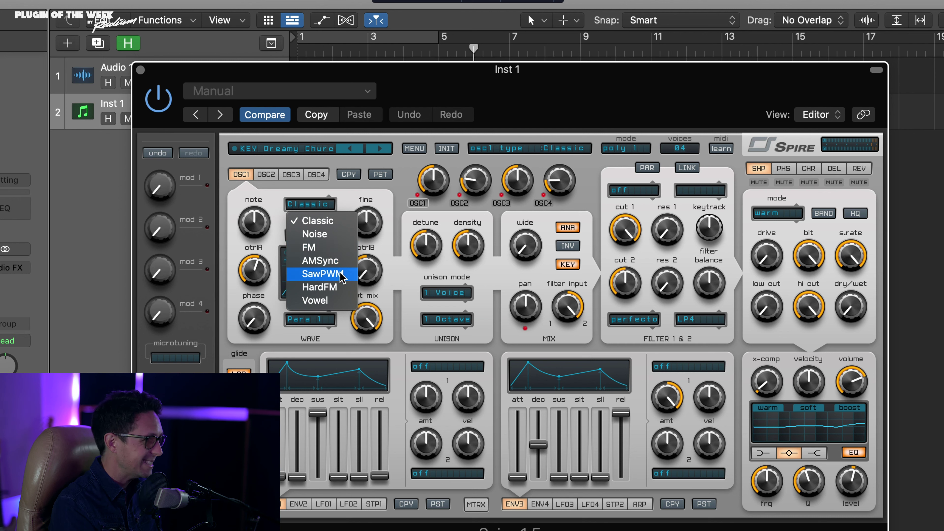
click(228, 255)
Step: Raise oscillator 1's note to +3 semitones and bring it back down close to zero
drag(259, 223, 258, 191)
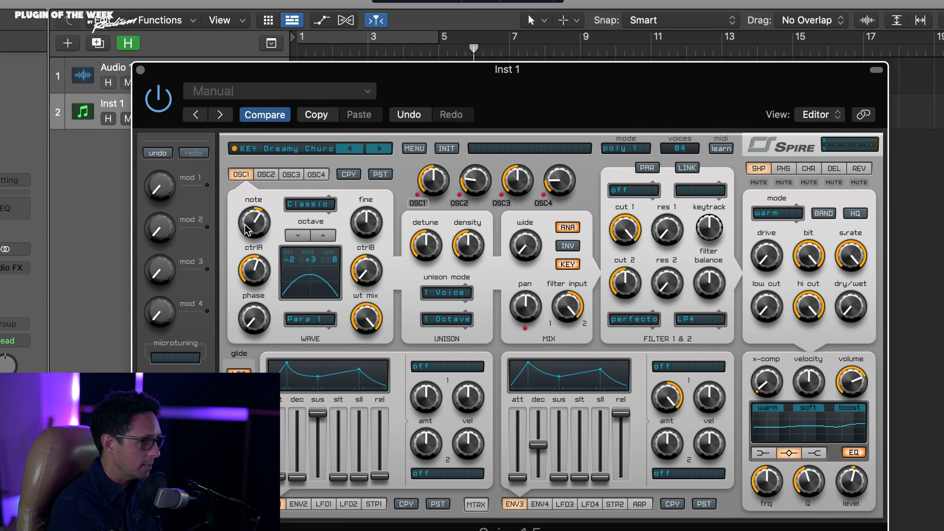
mouse_move(248, 230)
mouse_down()
mouse_move(246, 260)
mouse_move(251, 248)
mouse_up()
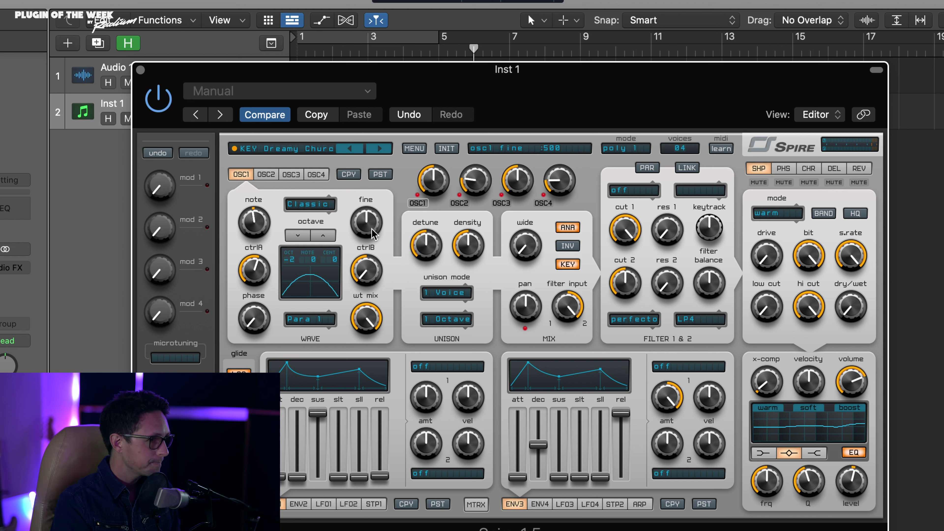
drag(372, 315, 434, 180)
drag(368, 327, 465, 179)
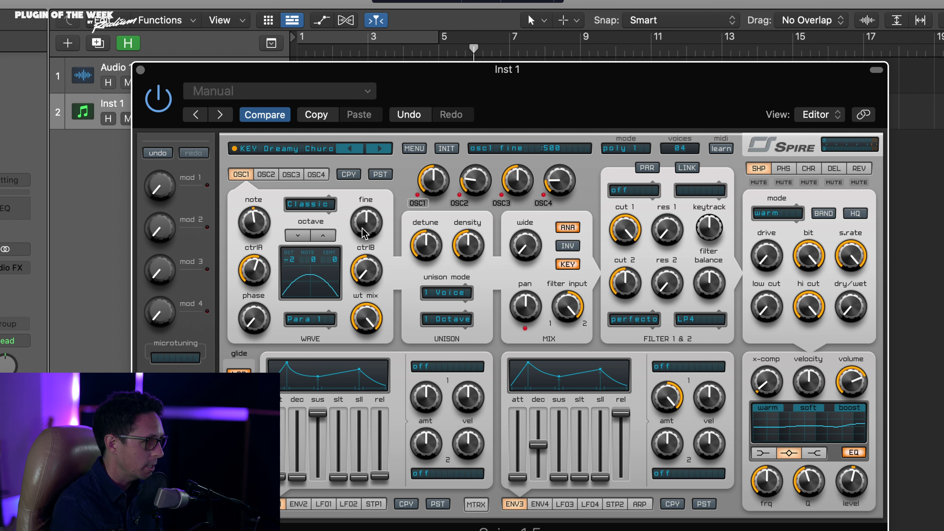
Step: Look through oscillator 1's waveform list, from the bass and piano waves to the FM ones, keeping Para 1
click(313, 319)
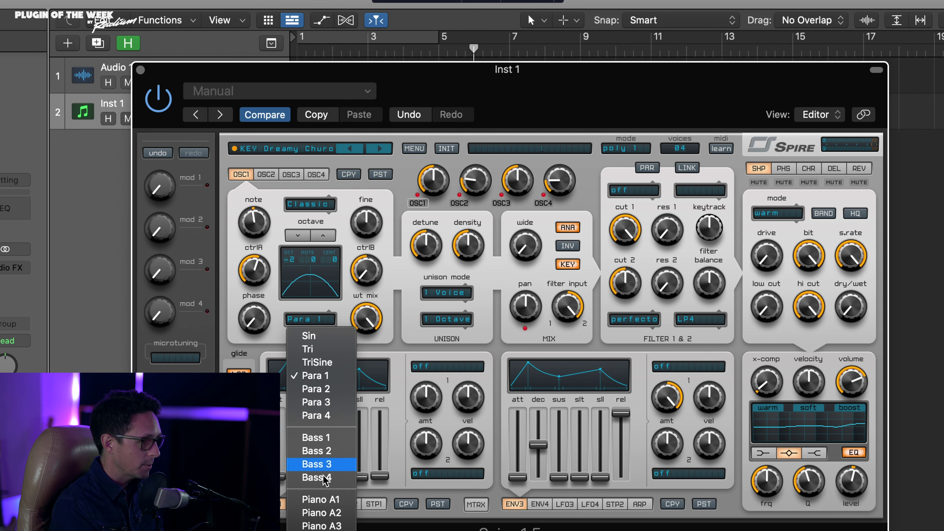
scroll(326, 497, up, 5)
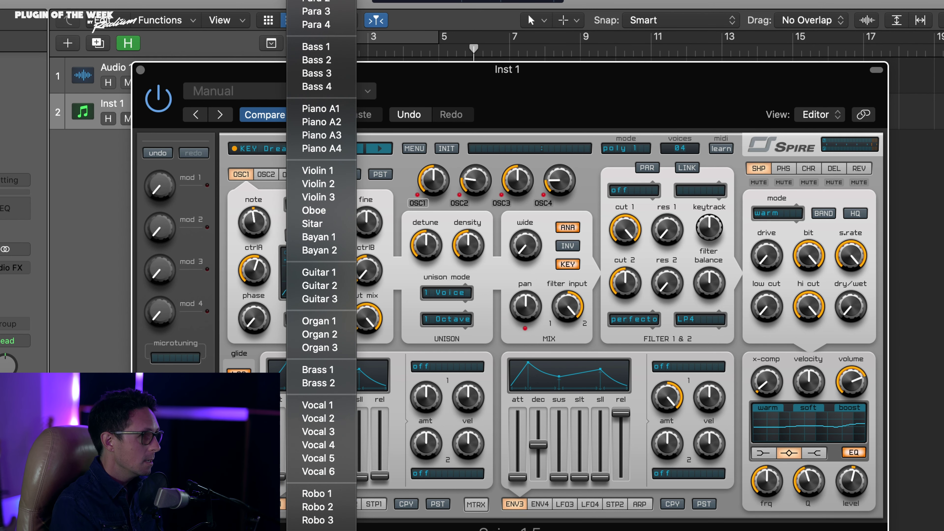
scroll(321, 260, down, 5)
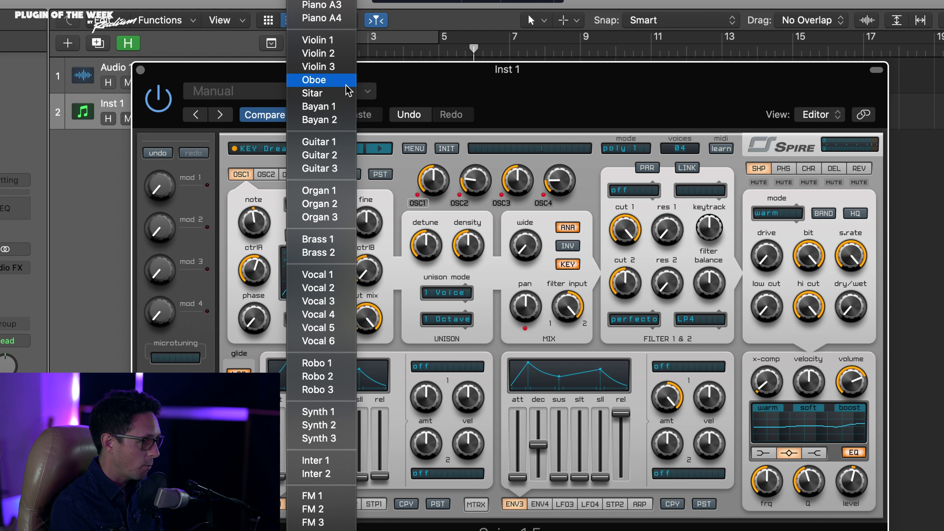
scroll(323, 53, up, 4)
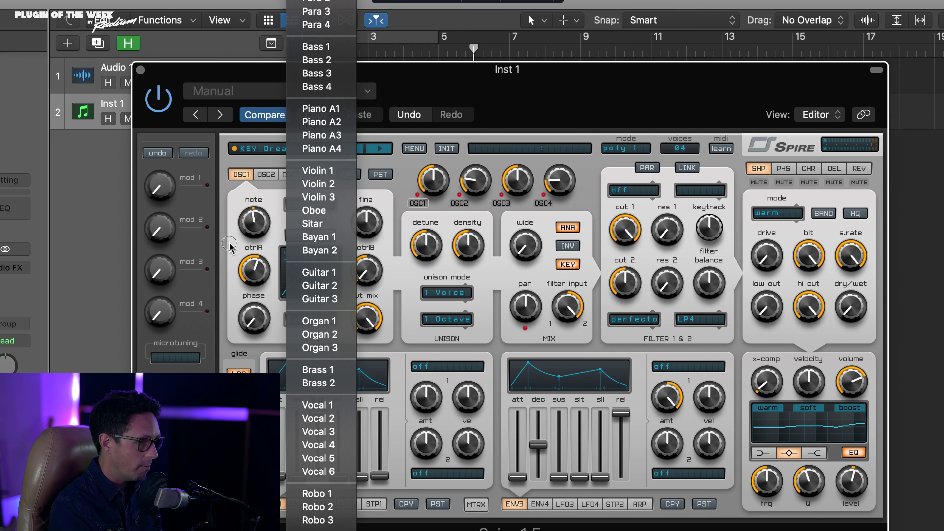
click(433, 195)
Step: Review the settings of oscillators 2, 3 and 4 and return to oscillator 1
mouse_move(360, 269)
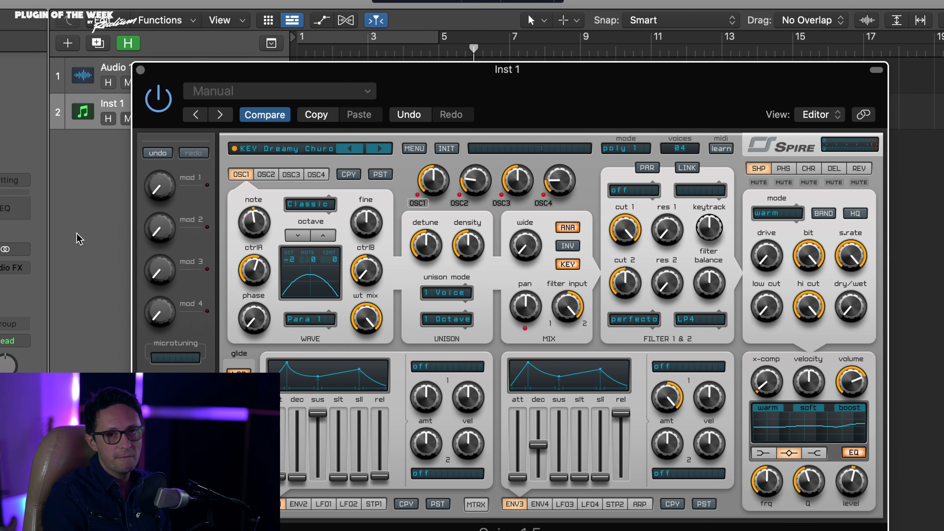
mouse_move(369, 213)
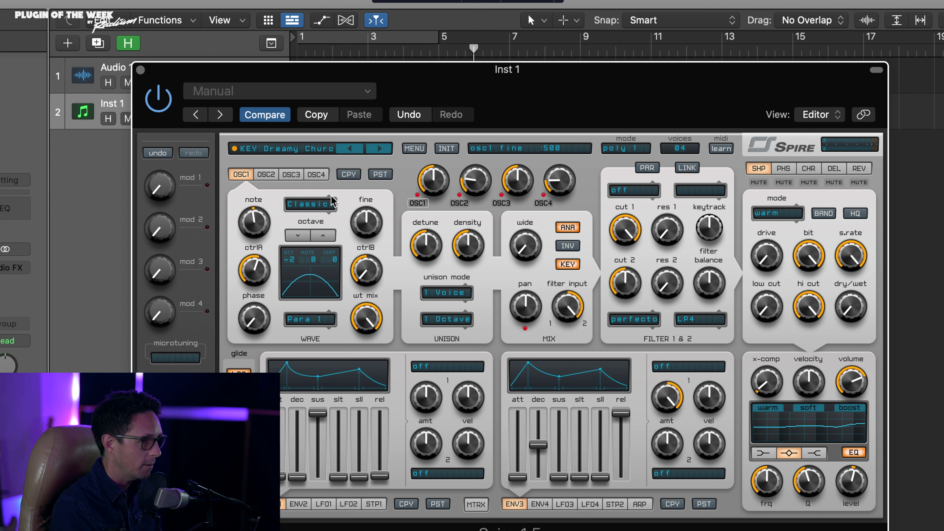
click(261, 176)
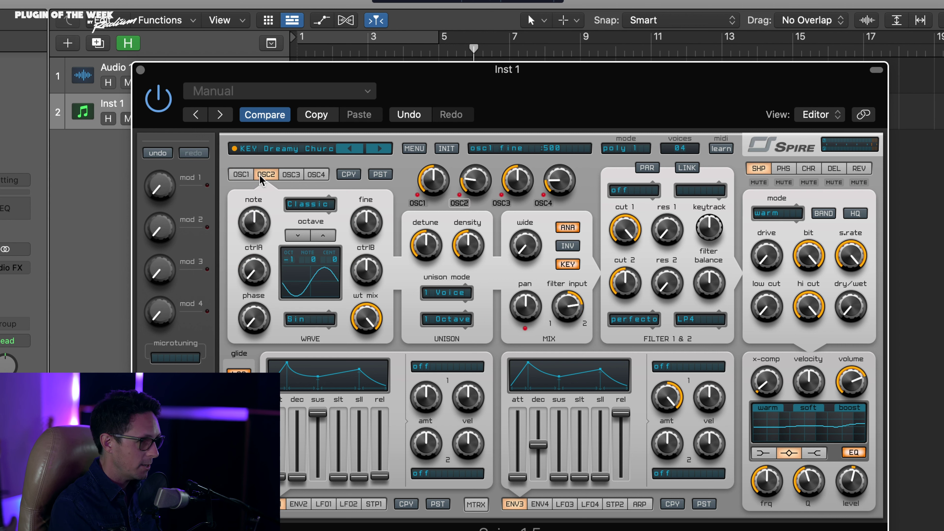
click(288, 175)
click(316, 176)
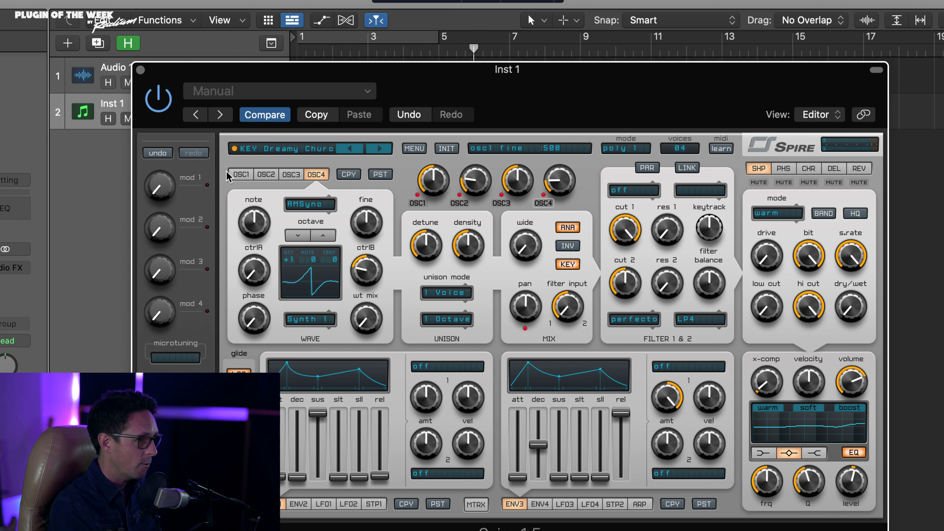
click(238, 177)
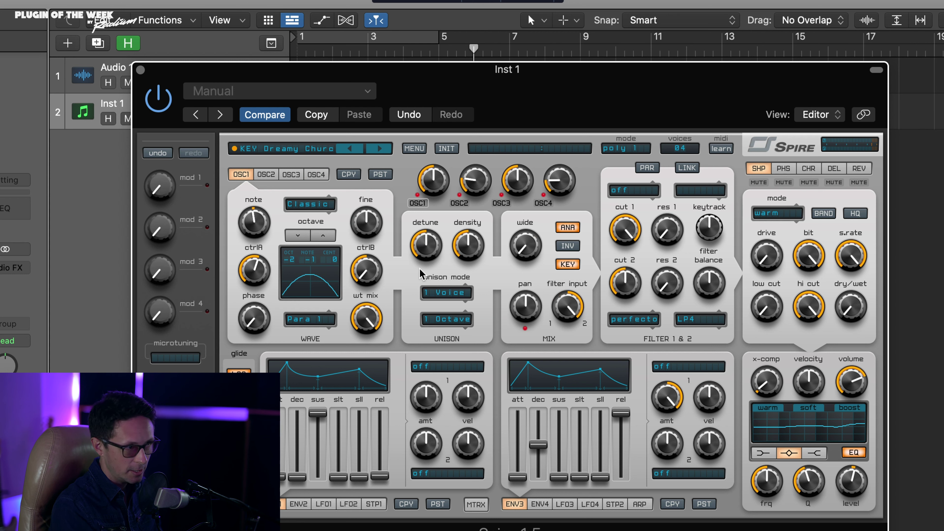
Step: Set oscillator 1's unison mode to 2 Voices and raise it to 5 Voices
mouse_move(417, 250)
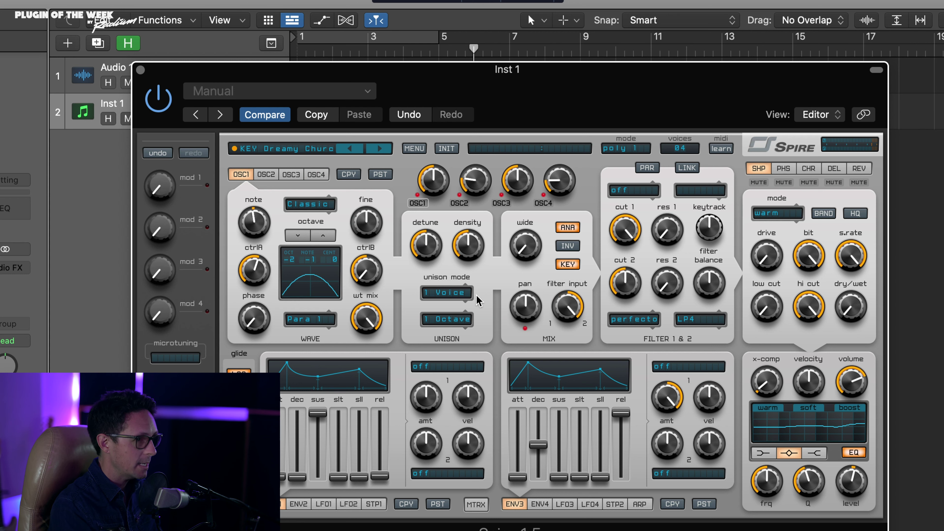
click(464, 296)
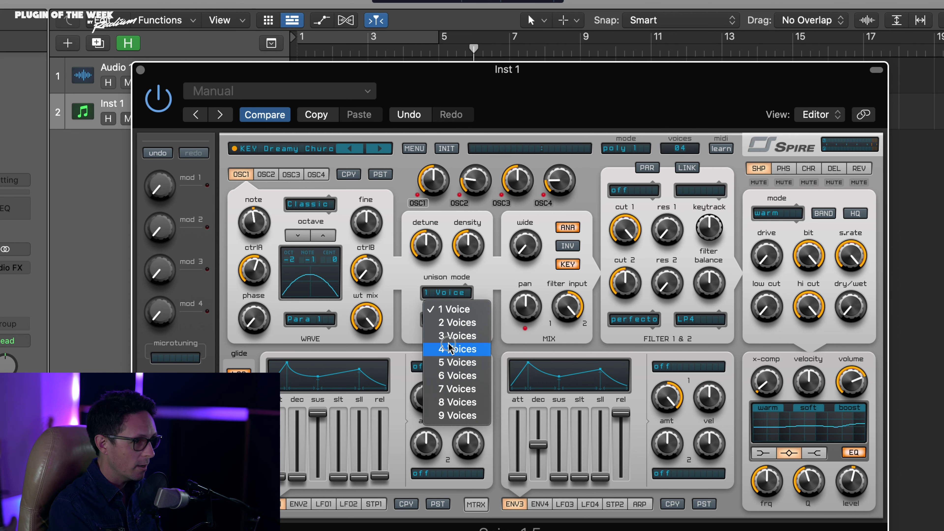
click(417, 358)
mouse_move(461, 294)
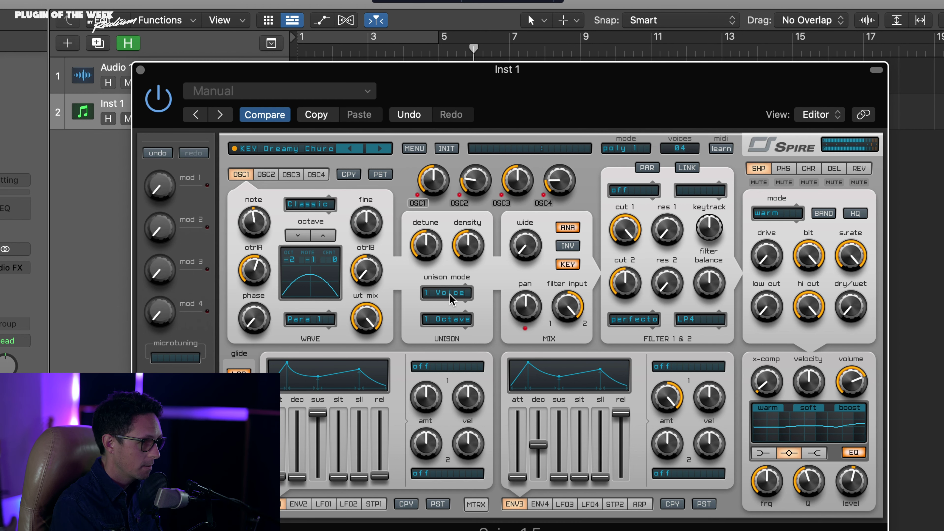
click(450, 294)
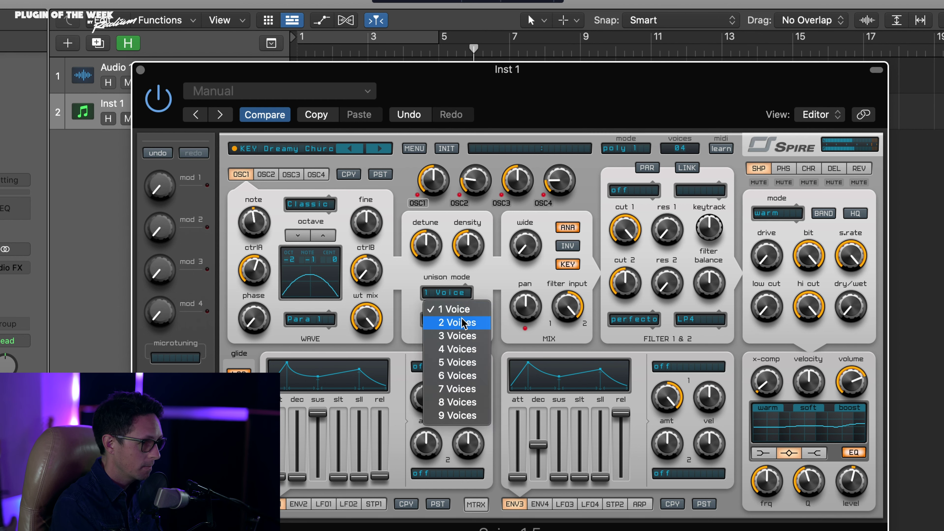
click(460, 321)
click(451, 293)
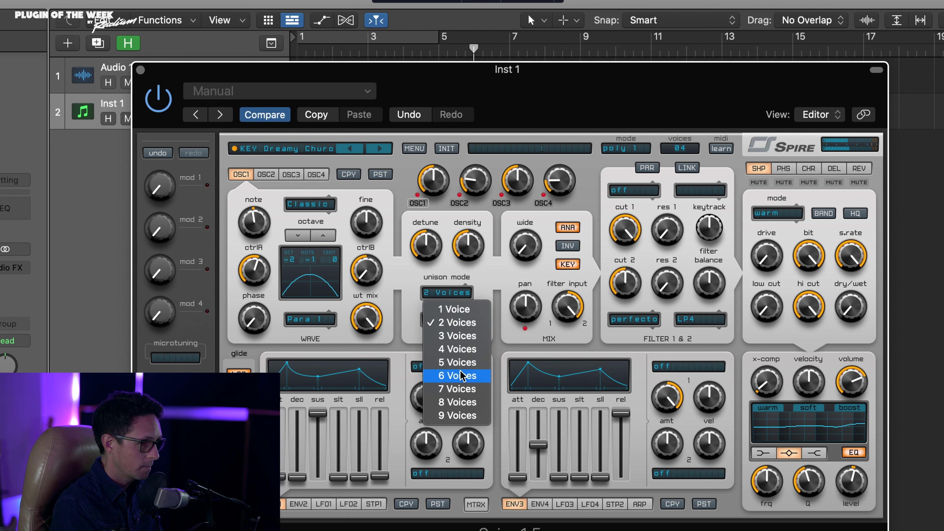
click(457, 362)
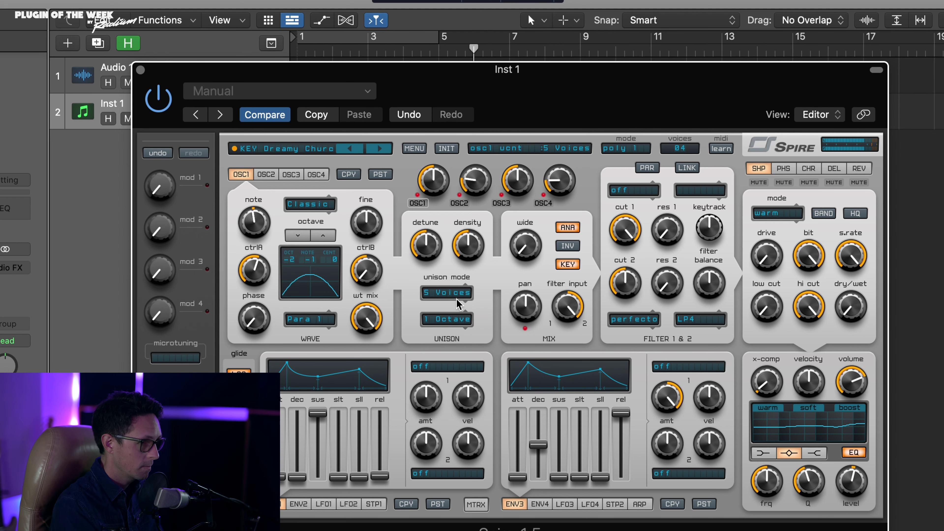
Step: Raise oscillator 1's unison density to maximum and set its unison mode to 4 Voices, ending on 9 Voices
click(451, 292)
click(452, 346)
drag(468, 242, 451, 120)
click(448, 294)
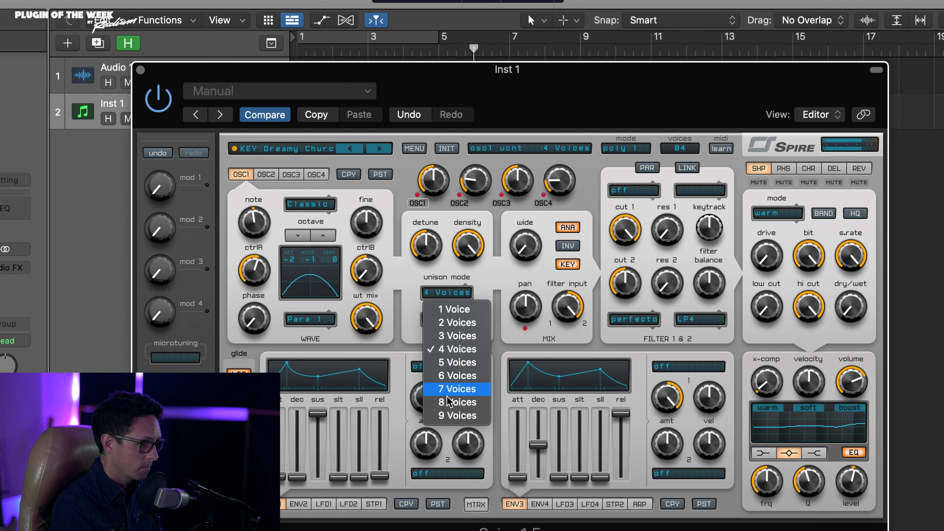
click(450, 416)
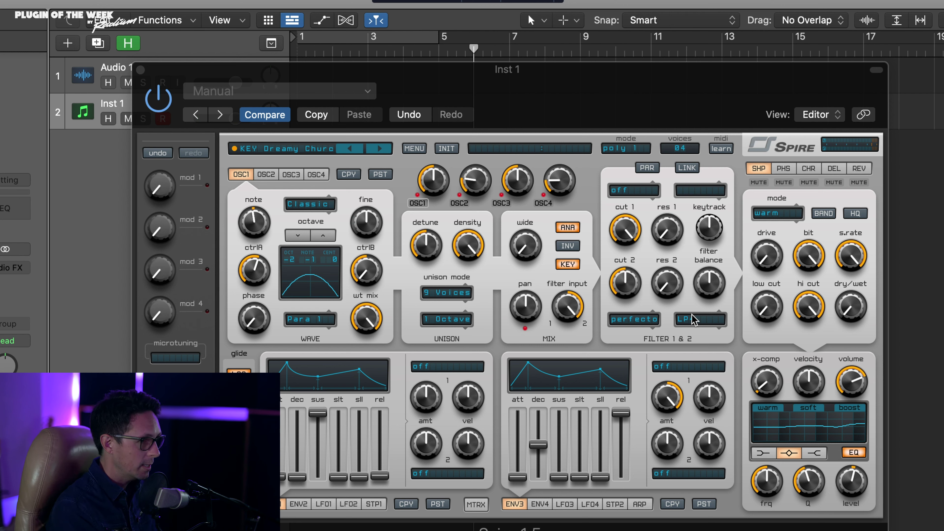
Step: Compare oscillators 2 to 4 with oscillator 1, and look through oscillator 1's unison octave and chord options, keeping 1 Octave
click(267, 176)
click(297, 174)
click(322, 173)
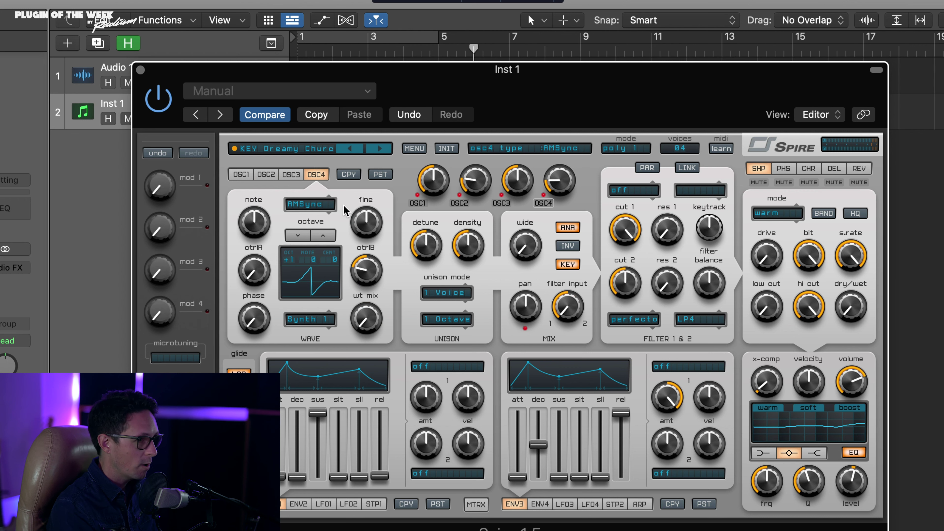
click(233, 176)
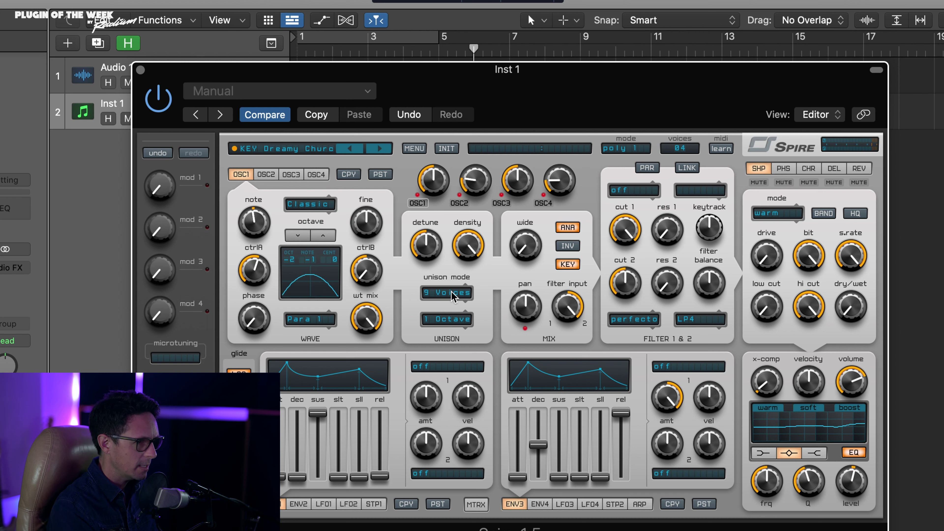
click(454, 321)
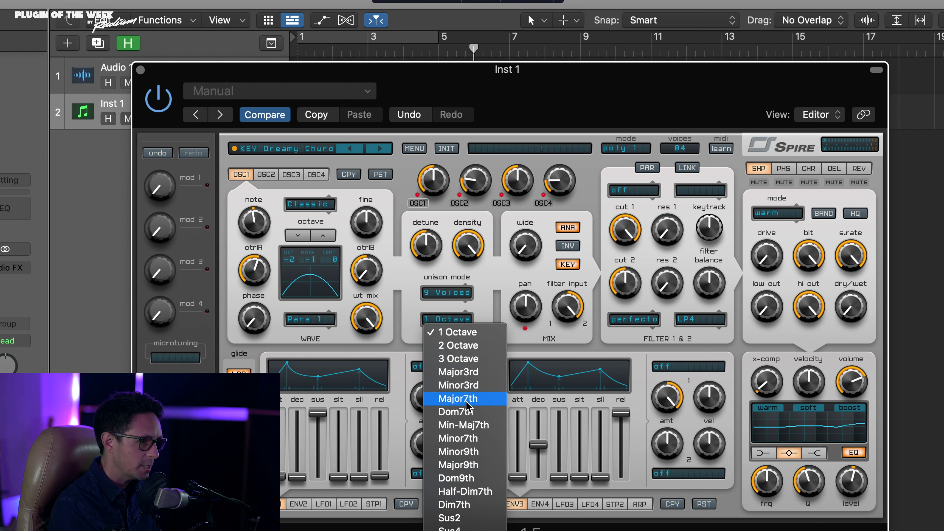
click(404, 273)
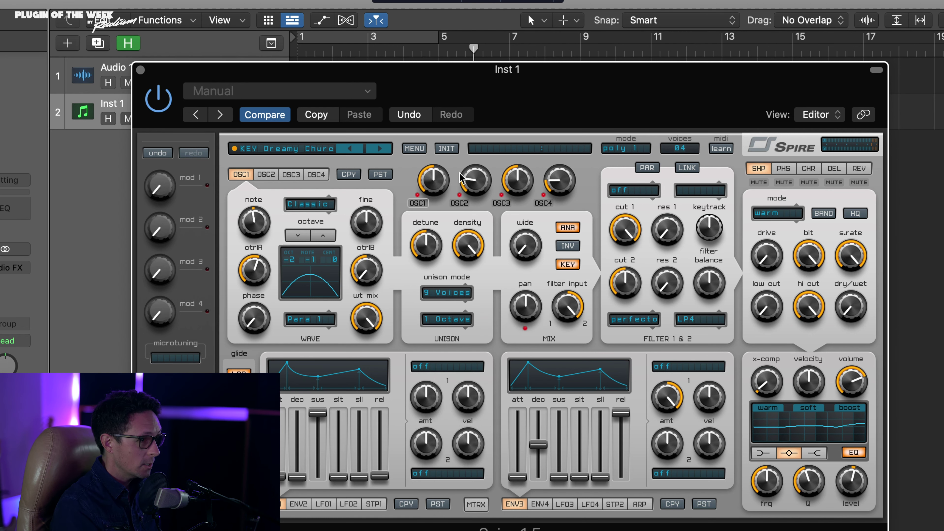
Step: Raise oscillator 1's wide setting in the mix section from zero to slightly above halfway
mouse_move(538, 184)
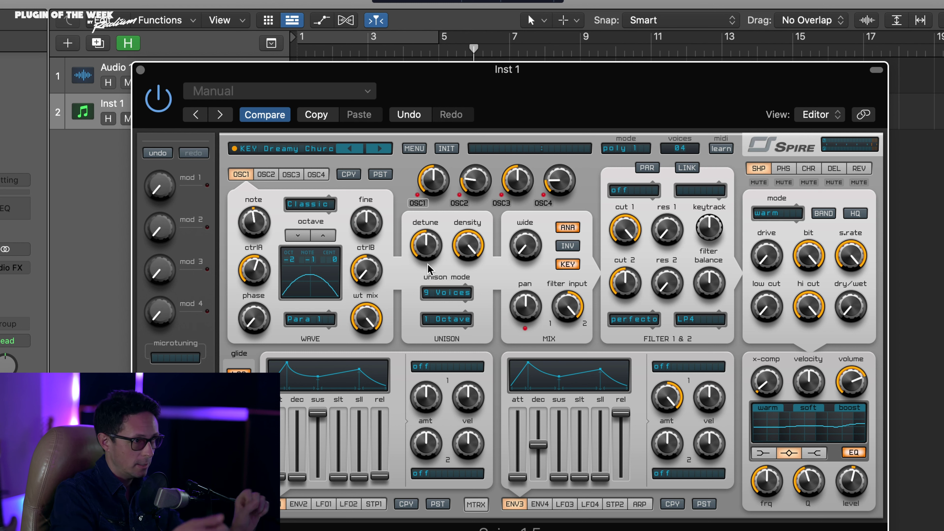
mouse_move(511, 261)
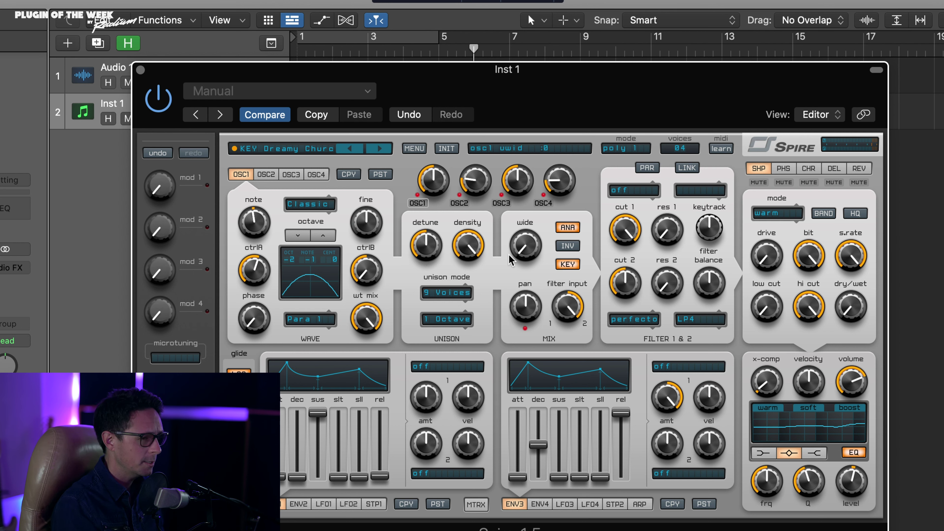
mouse_move(577, 314)
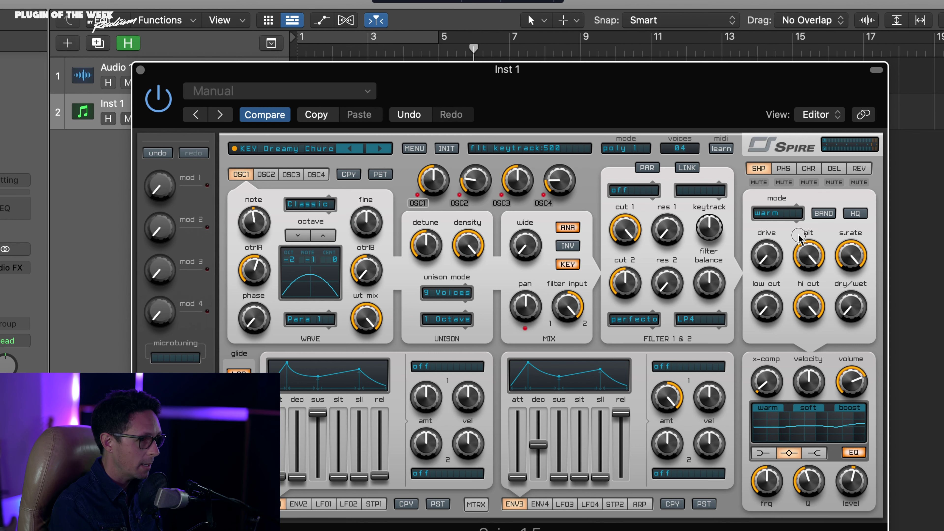
drag(525, 268, 548, 250)
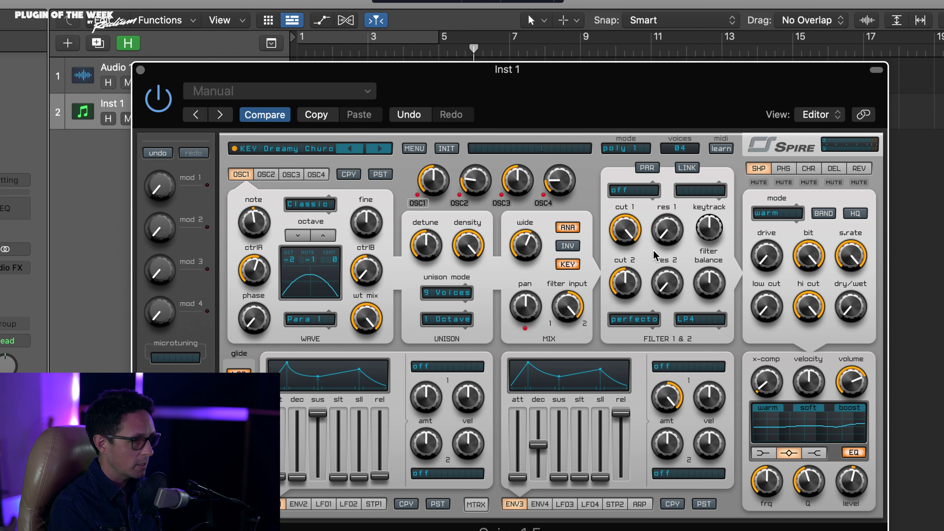
Step: Switch oscillator 1's KEY and ANA options off and back on, and open the list of filter 1 modes
click(572, 266)
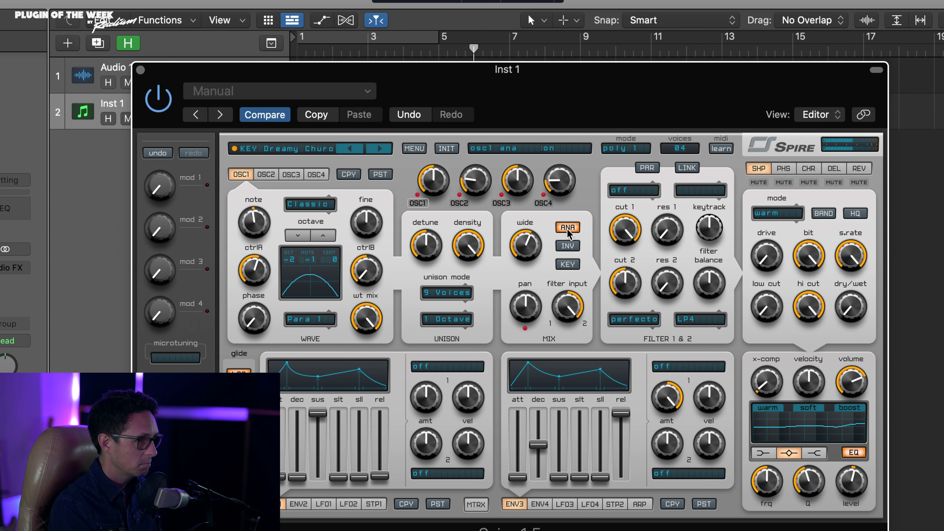
click(568, 229)
click(567, 264)
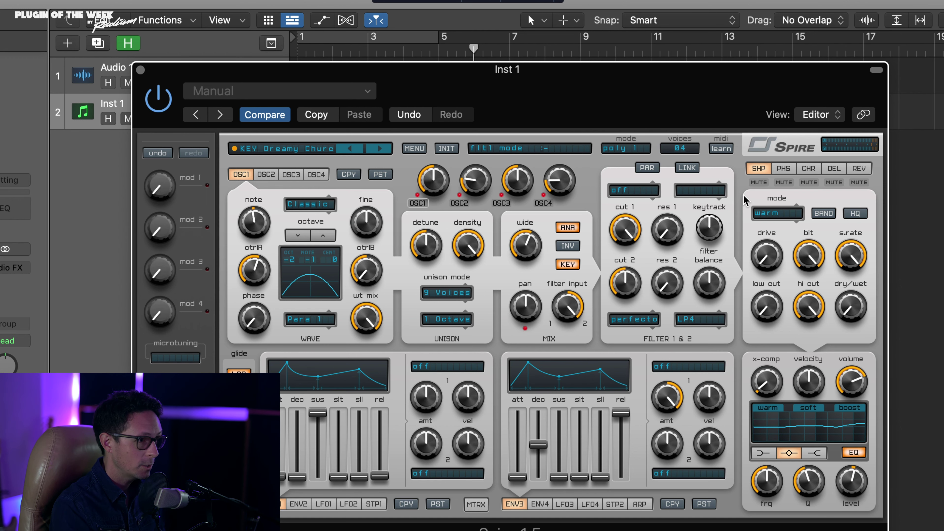
click(631, 192)
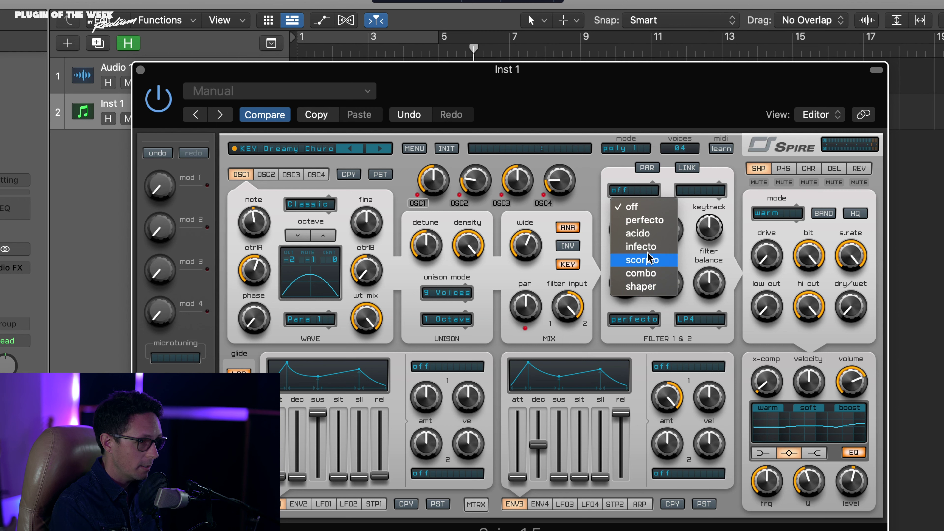
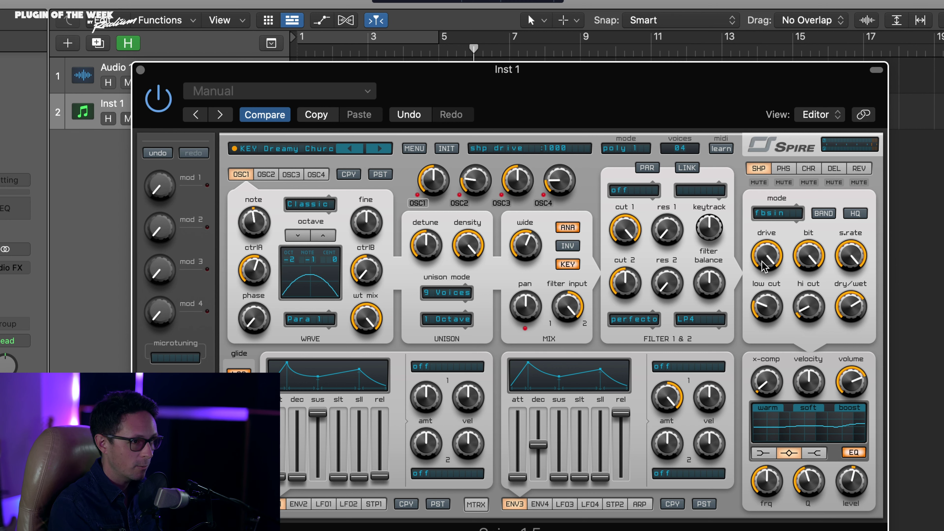
Step: Keep the shaper's drive at 1000 and raise its hi cut to roughly a third in fbsin mode
drag(759, 257, 761, 240)
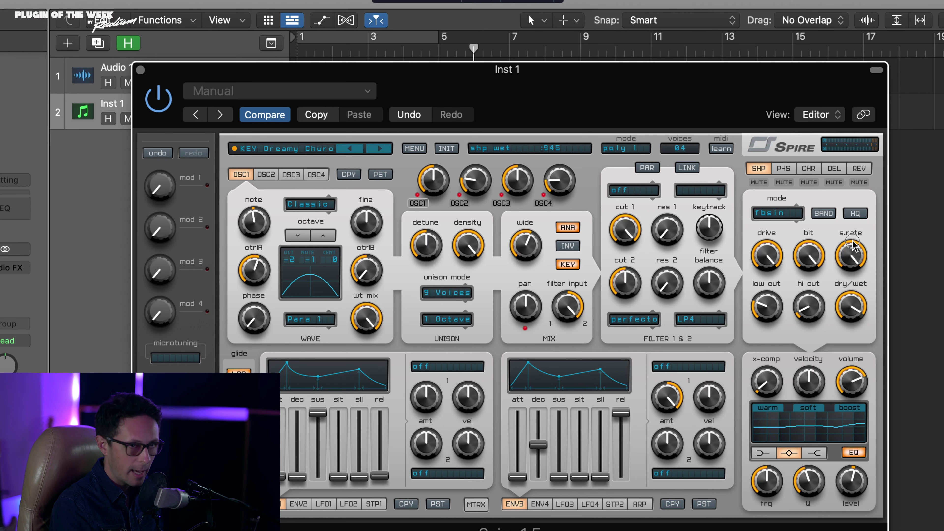
drag(812, 314, 811, 277)
click(815, 266)
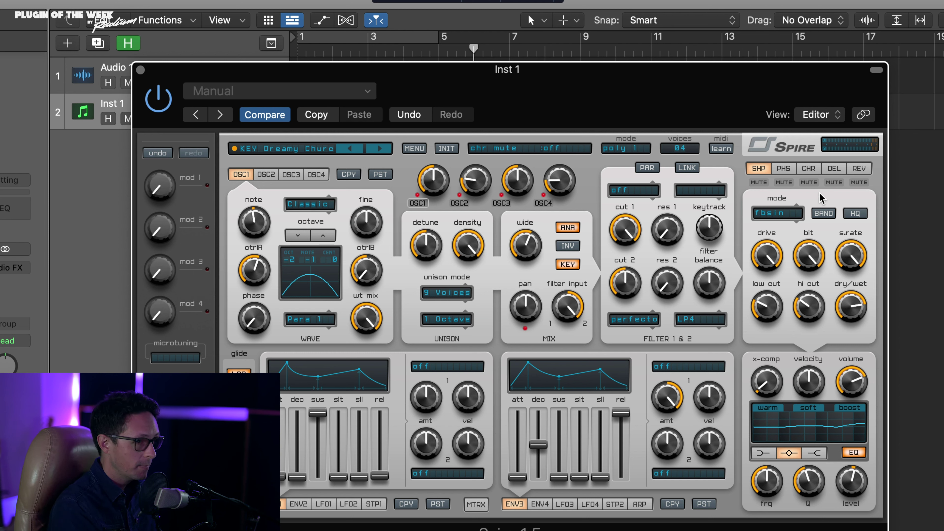
Step: Try the shaper's BAND and HQ options on and off, leaving both switched off
click(821, 214)
click(852, 215)
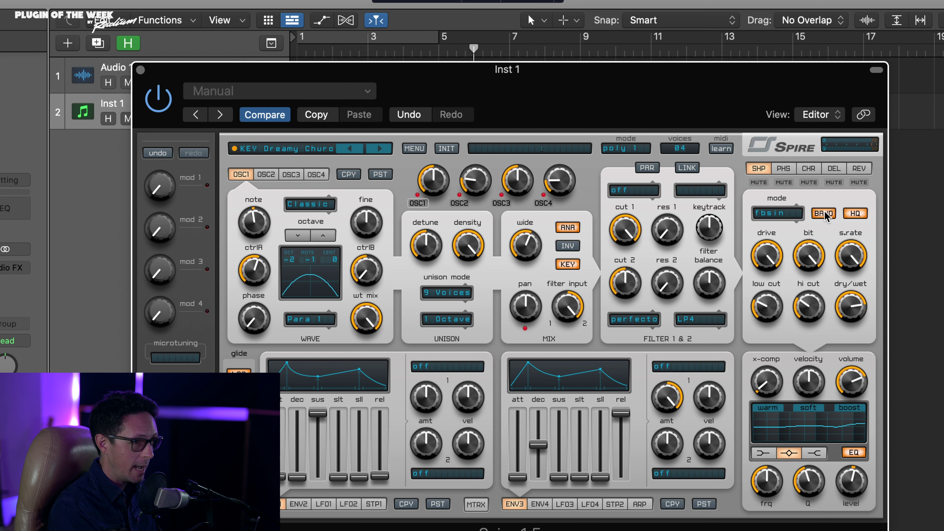
click(833, 215)
click(855, 214)
click(823, 214)
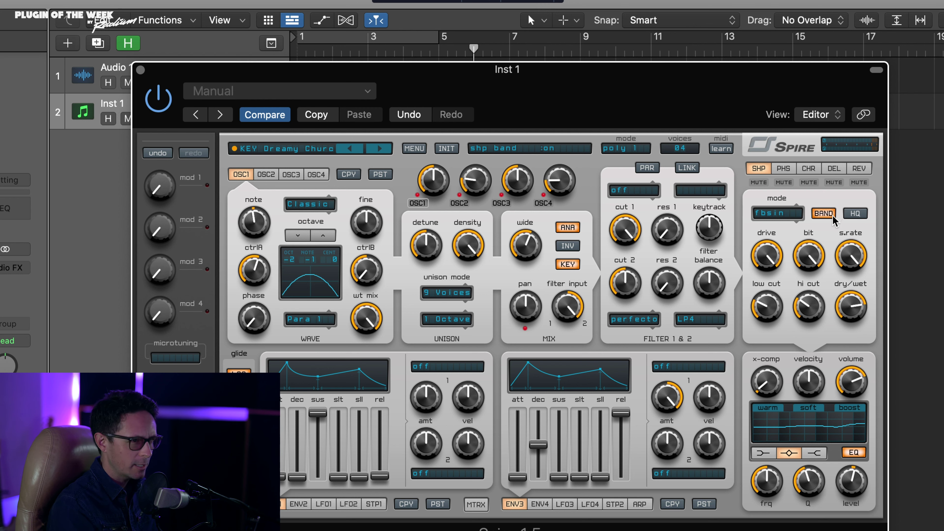
click(854, 217)
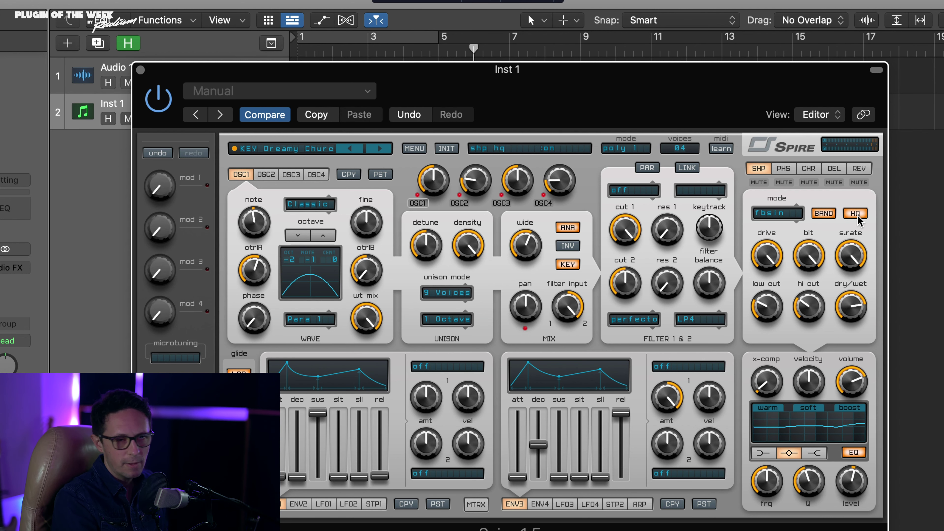
click(854, 212)
click(822, 215)
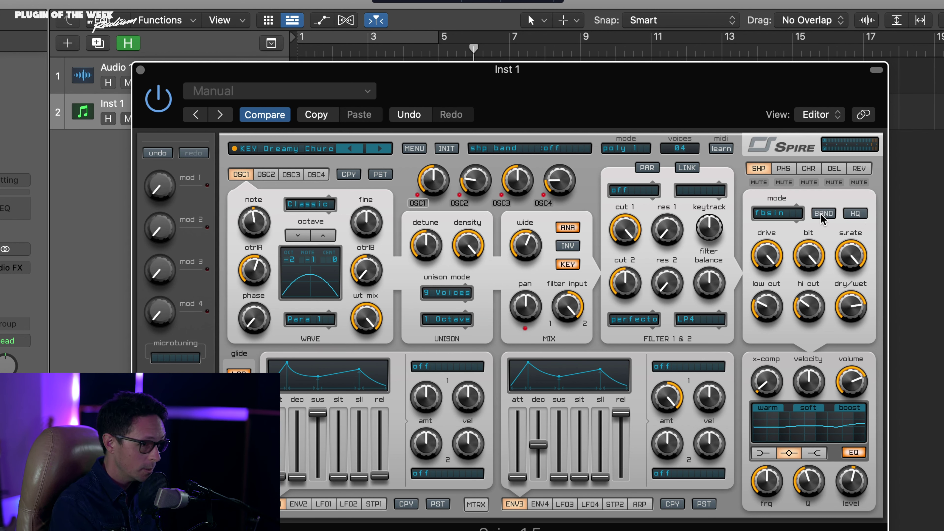
Step: Look through the phaser's stage options, keeping vowelLow, and raise the phaser's dry/wet to about a quarter with slightly more depth
click(788, 169)
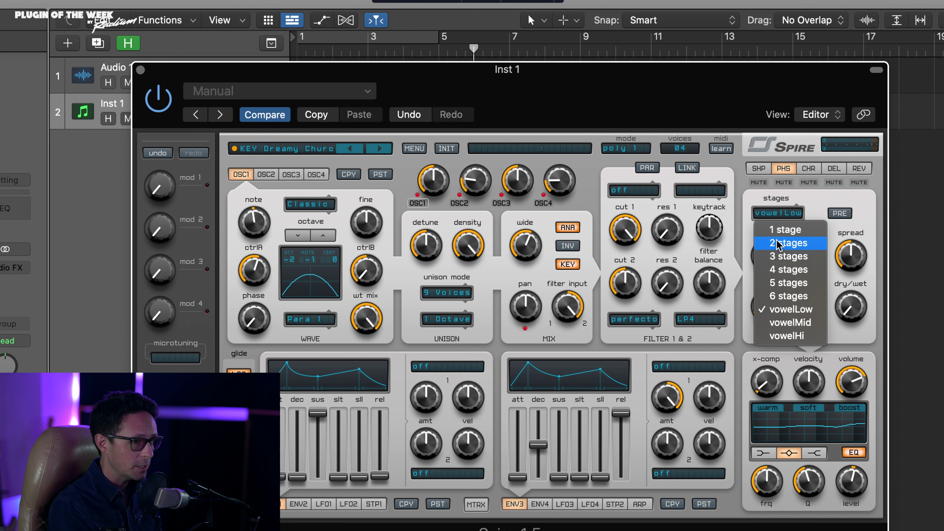
click(837, 202)
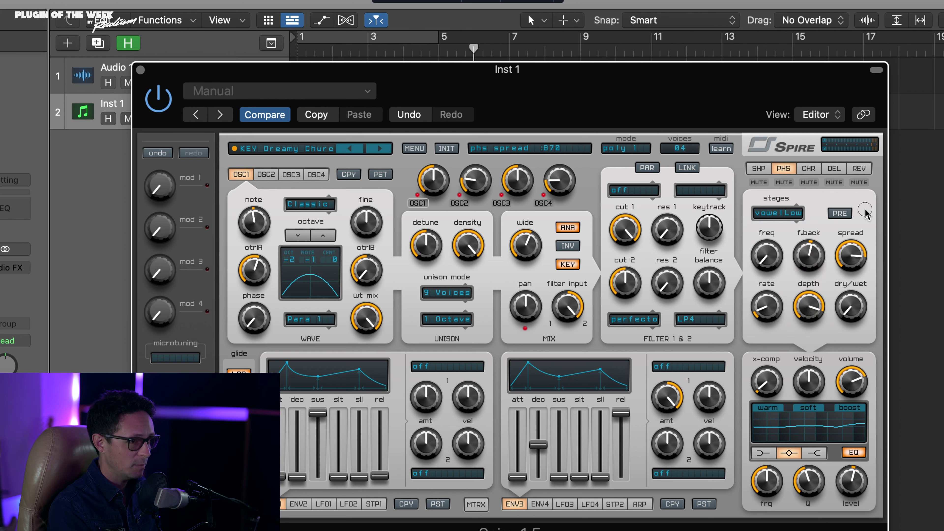
drag(852, 305, 854, 262)
mouse_move(808, 295)
mouse_down()
mouse_move(812, 286)
mouse_move(809, 300)
mouse_up()
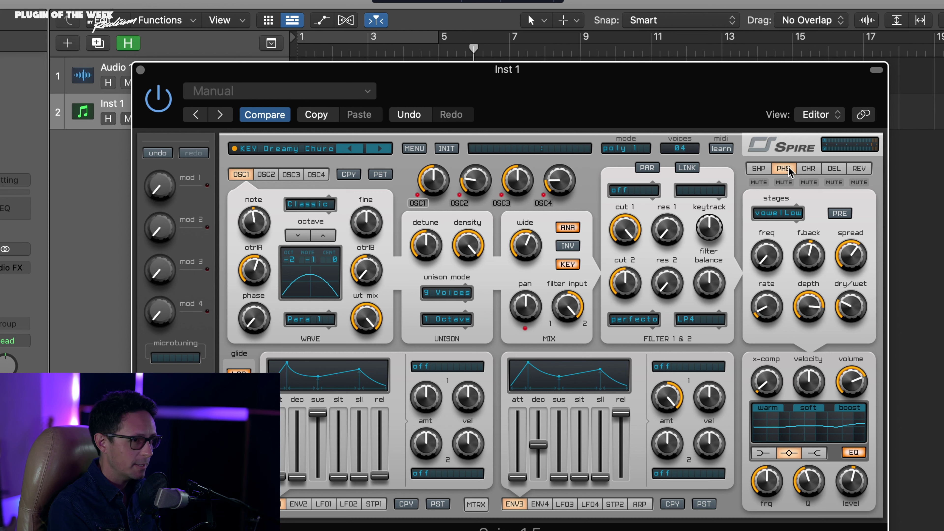
Step: Review the chorus, delay and reverb effect settings and return to the shaper
click(808, 169)
drag(839, 225, 827, 234)
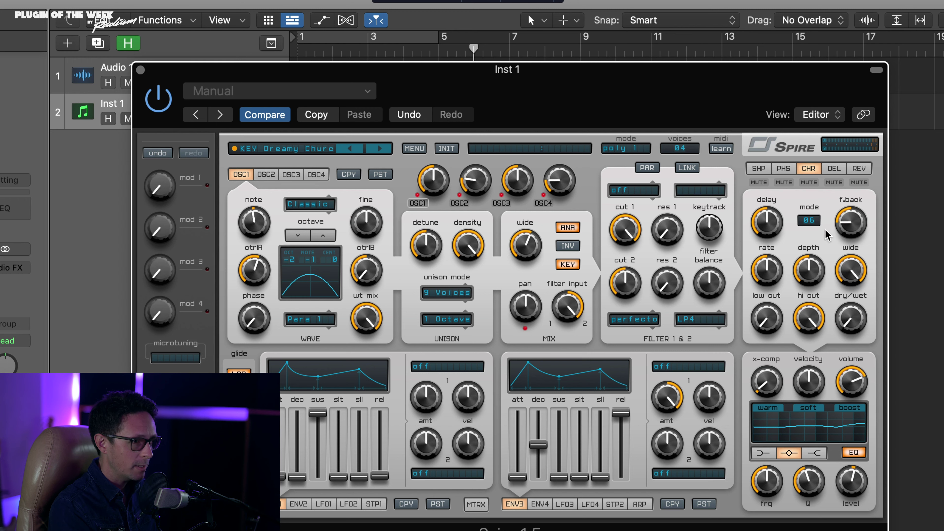
click(836, 169)
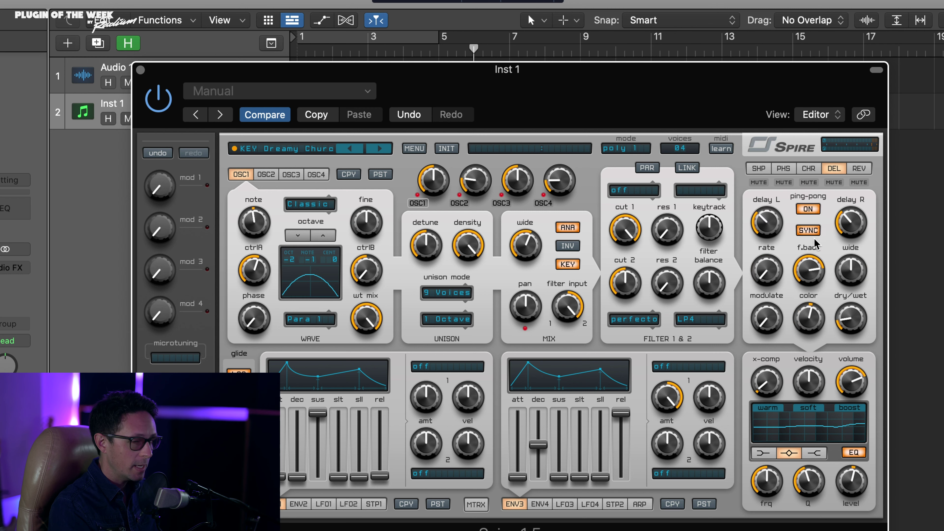
click(859, 169)
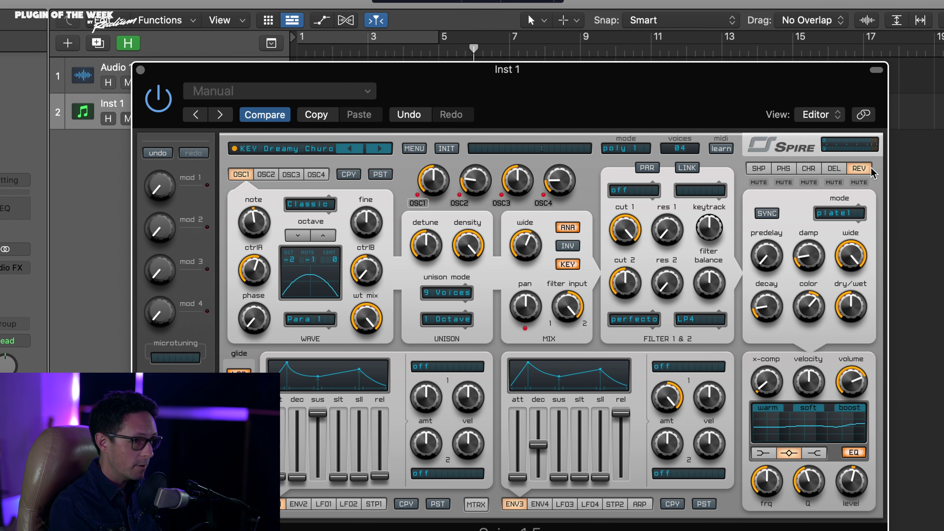
click(833, 170)
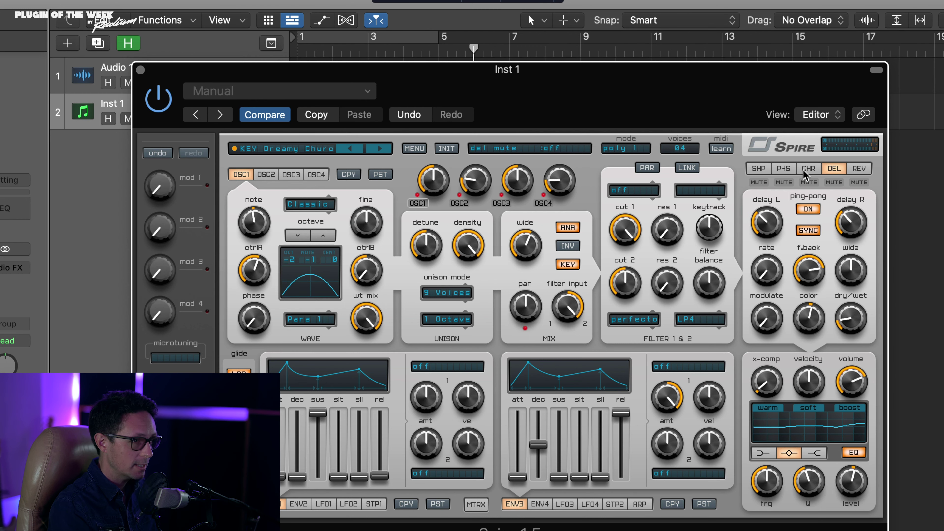
click(759, 170)
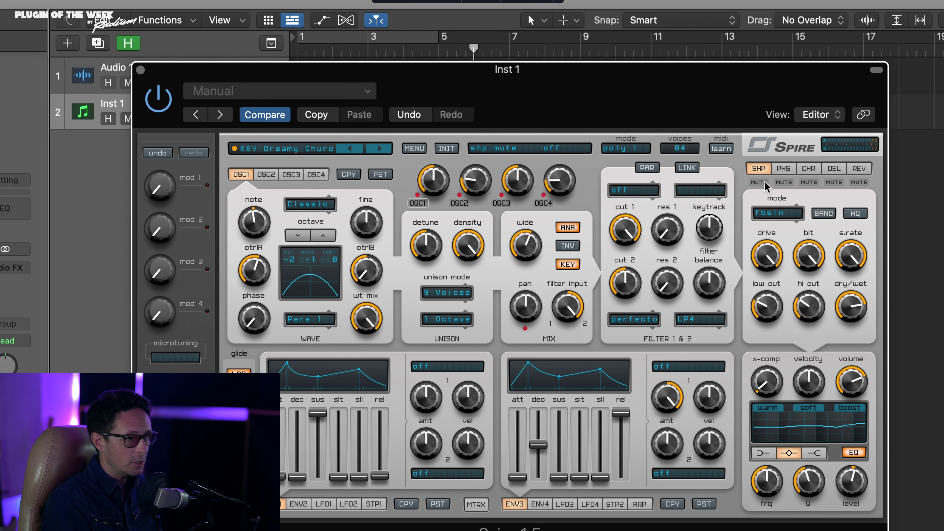
Step: Step through the phaser, its stages list, the chorus and the delay once more
click(782, 168)
click(776, 212)
click(816, 169)
click(817, 169)
click(834, 168)
Step: Mute the chorus, phaser, shaper and delay effects, leaving only the reverb active
click(806, 171)
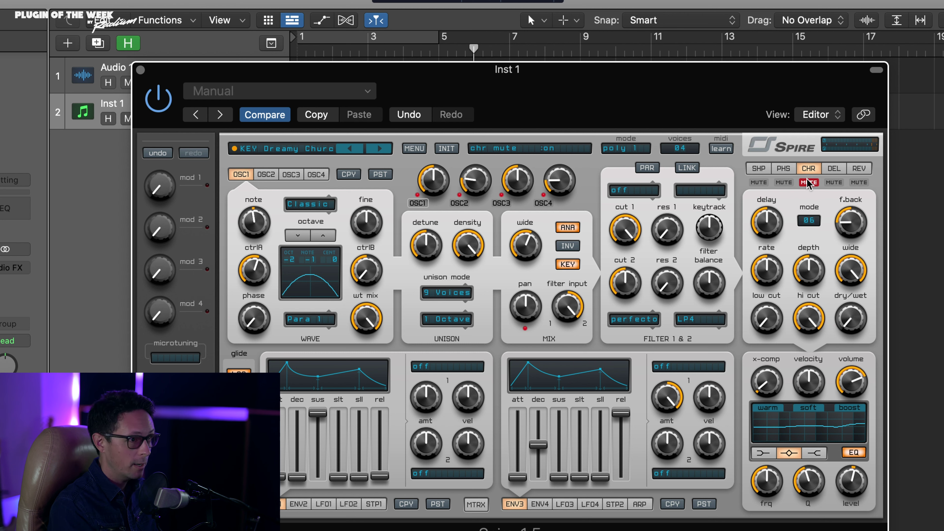
click(783, 182)
click(758, 182)
click(833, 183)
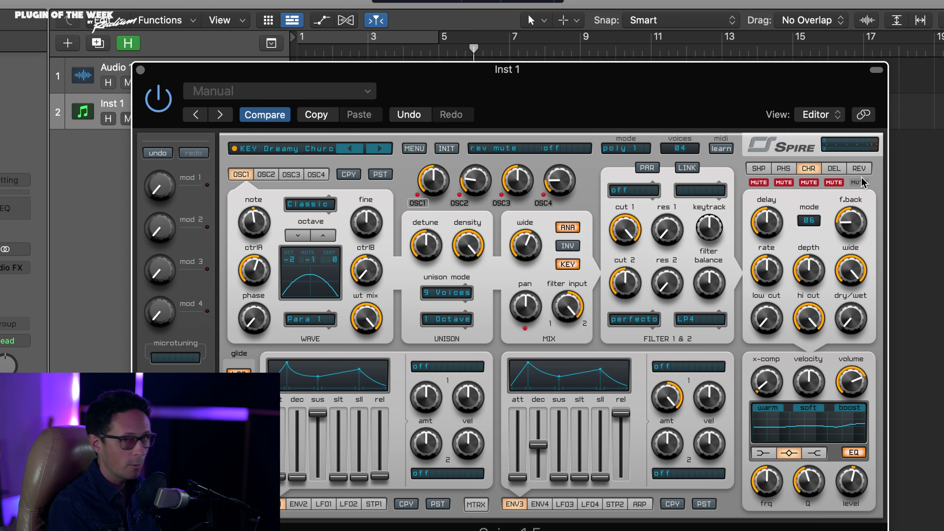
Step: Show the reverb settings and check the available reverb modes, keeping plate1
click(864, 169)
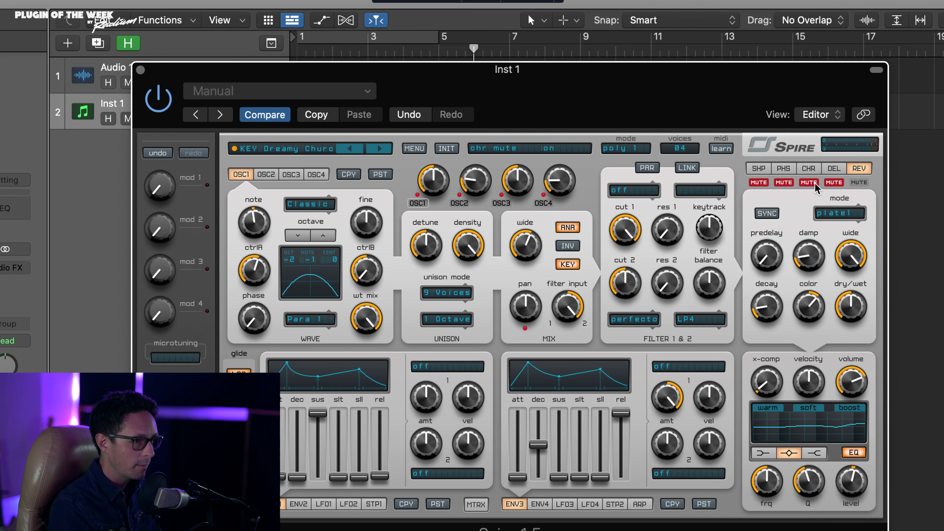
click(851, 213)
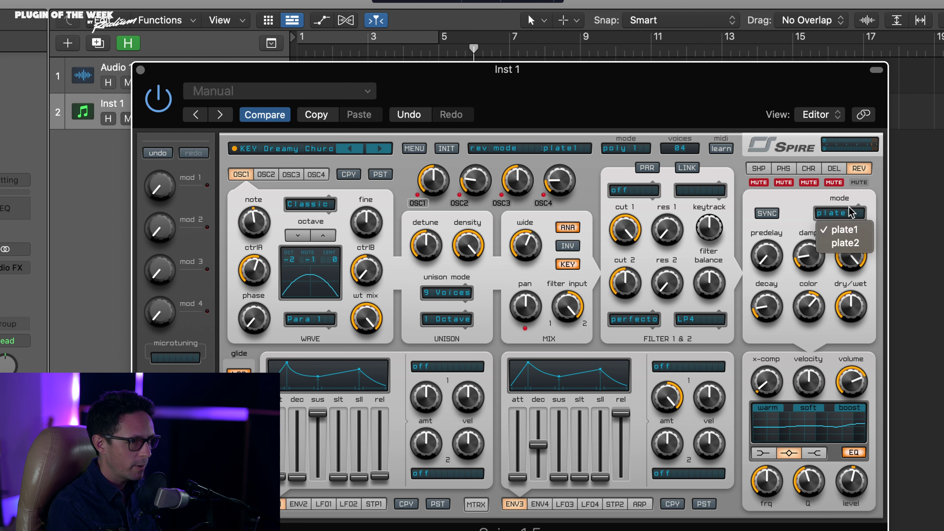
click(792, 219)
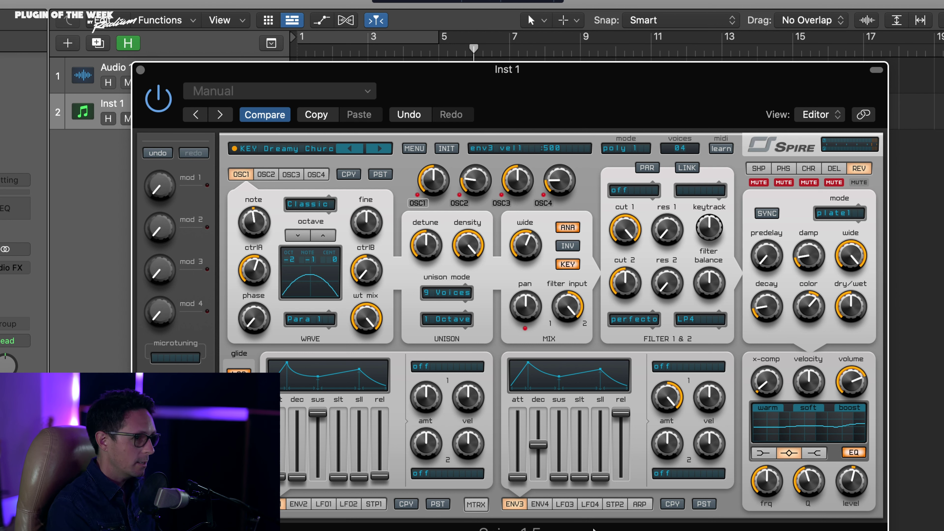
Step: Lower envelope 3's release to roughly a third of its range
mouse_move(589, 476)
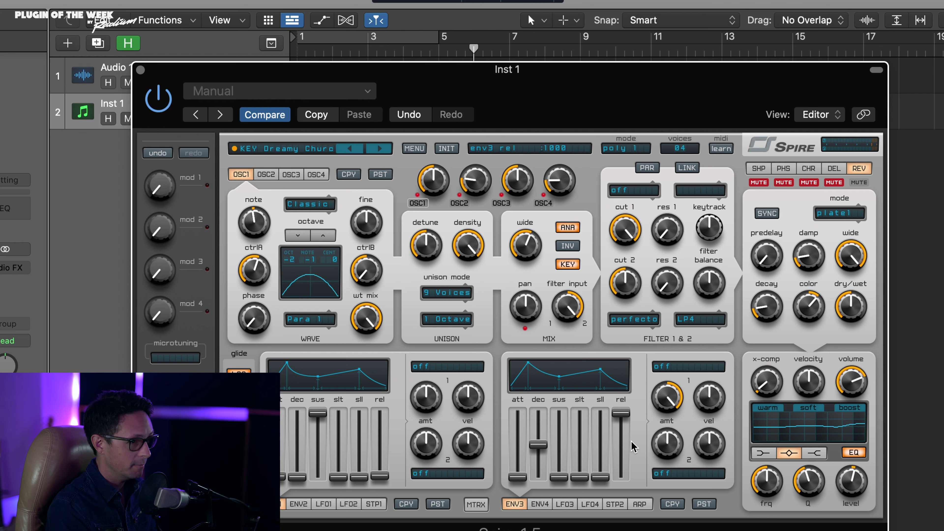
drag(618, 414, 619, 458)
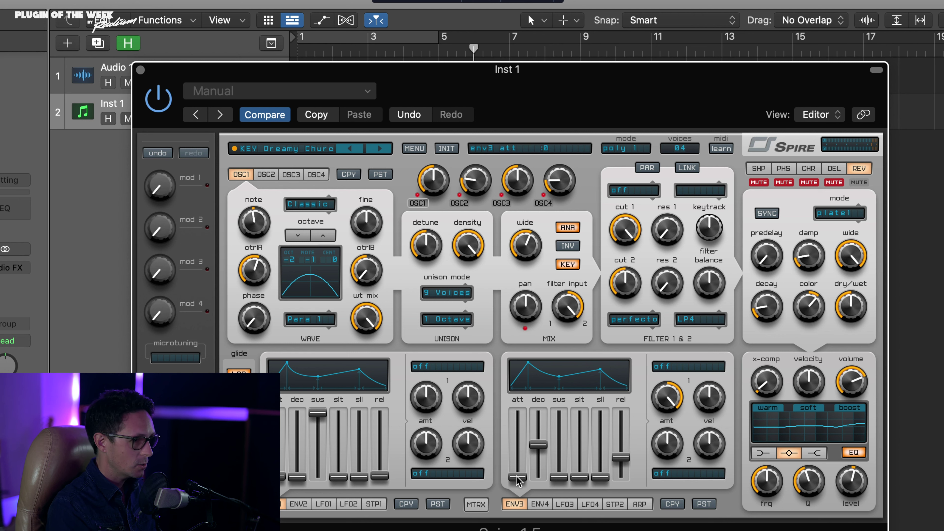
Step: Step through envelope 4, LFO 3, LFO 4, stepper 2 and the arpeggiator, returning to the LFO 4 settings
click(539, 505)
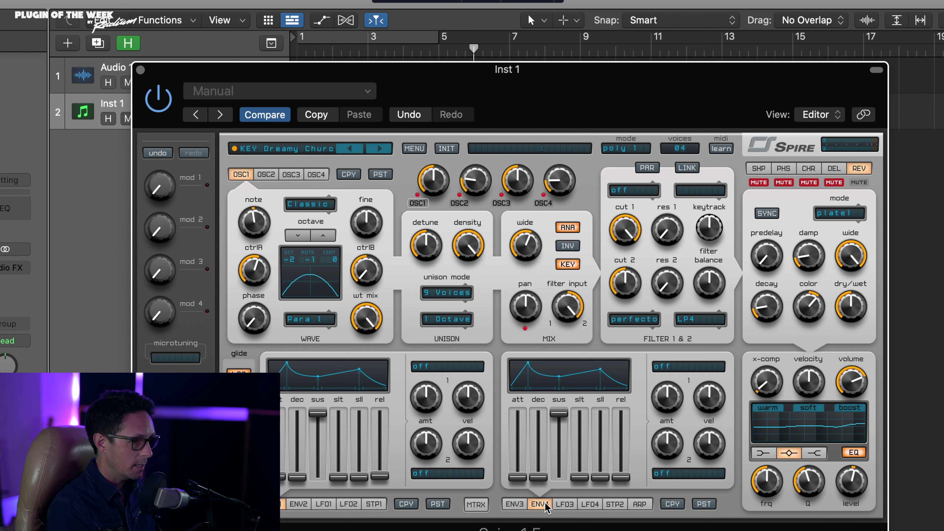
click(566, 505)
click(591, 505)
click(615, 505)
click(639, 505)
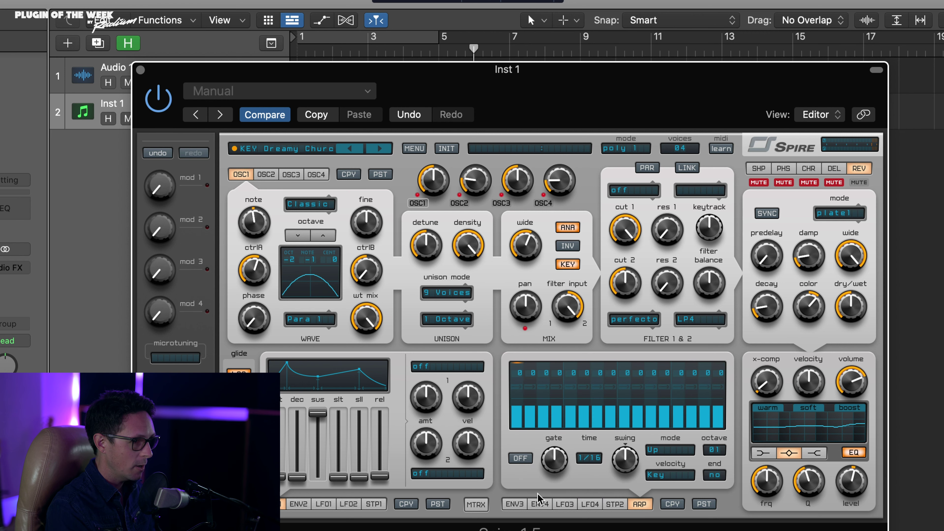
click(616, 506)
click(587, 505)
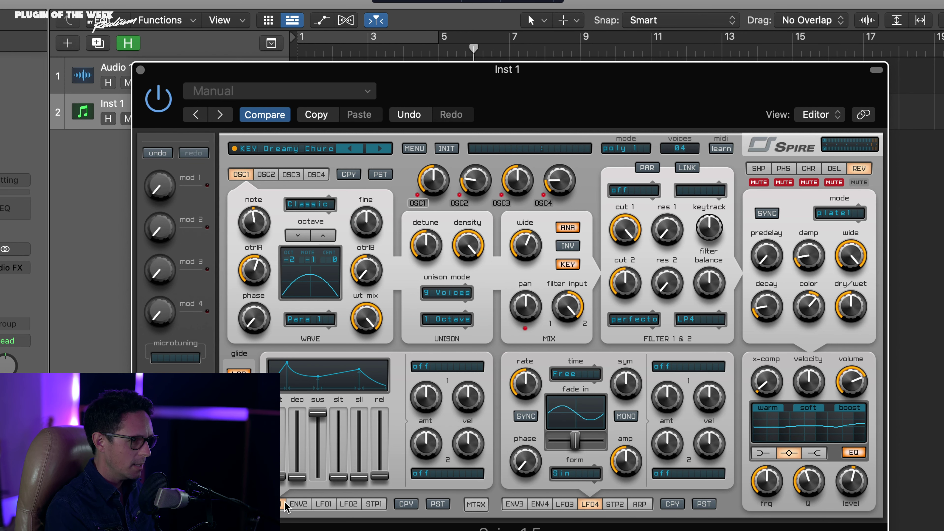
Step: Check LFO 1, go back to envelope 1, and show envelopes 3 and 4
click(315, 504)
click(280, 505)
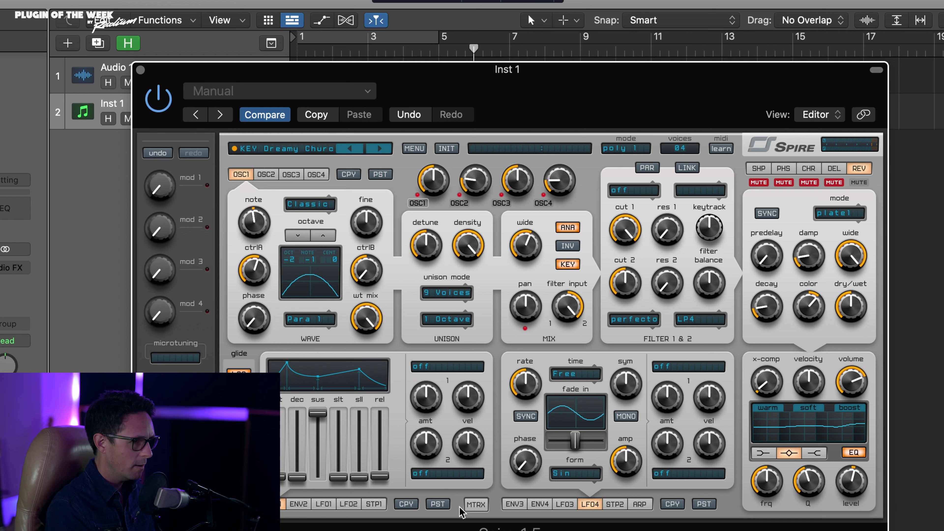
click(514, 504)
click(540, 504)
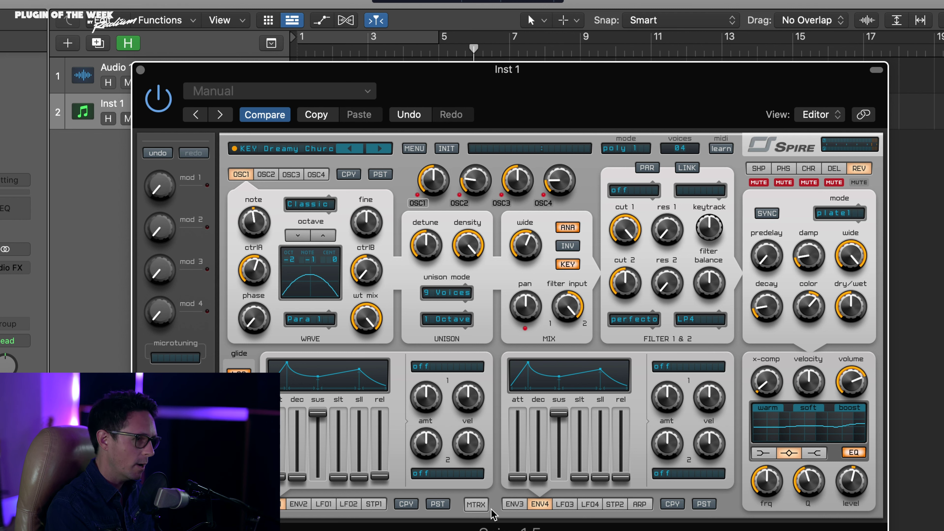
Step: Go through the modulators from envelope 3 to stepper 2, ending with the arpeggiator and stepper 1 displayed
click(513, 505)
click(539, 505)
click(564, 505)
click(595, 508)
click(615, 505)
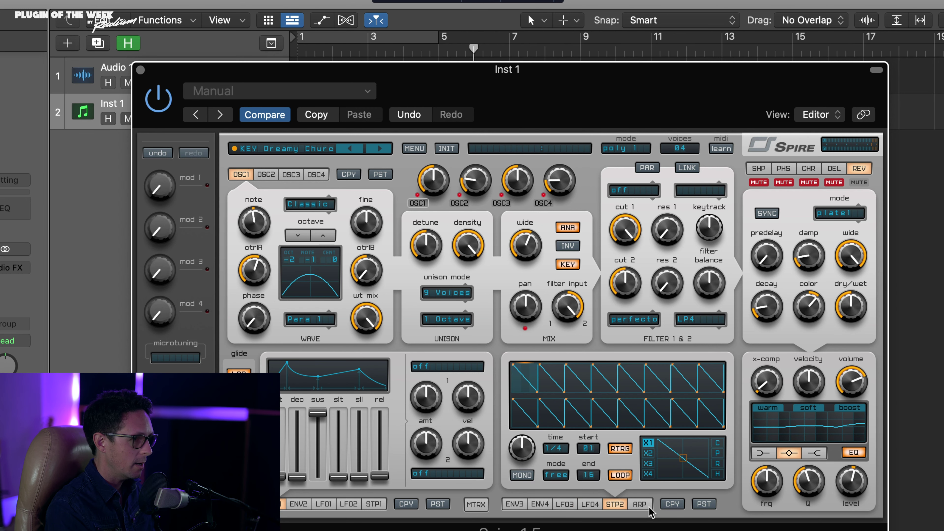
click(639, 504)
click(372, 504)
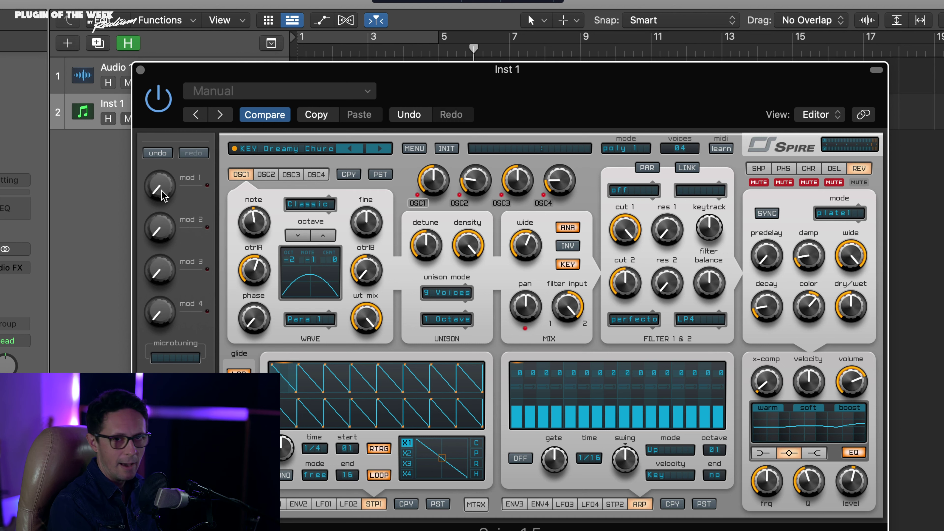
Step: Try the mod 1 knob and bring back the envelope 1 and envelope 3 settings
drag(162, 190, 187, 227)
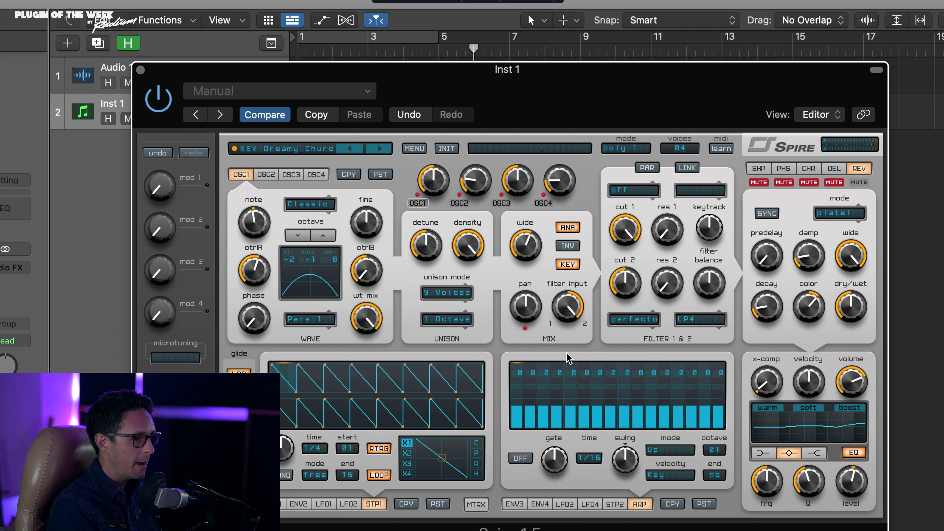
click(271, 504)
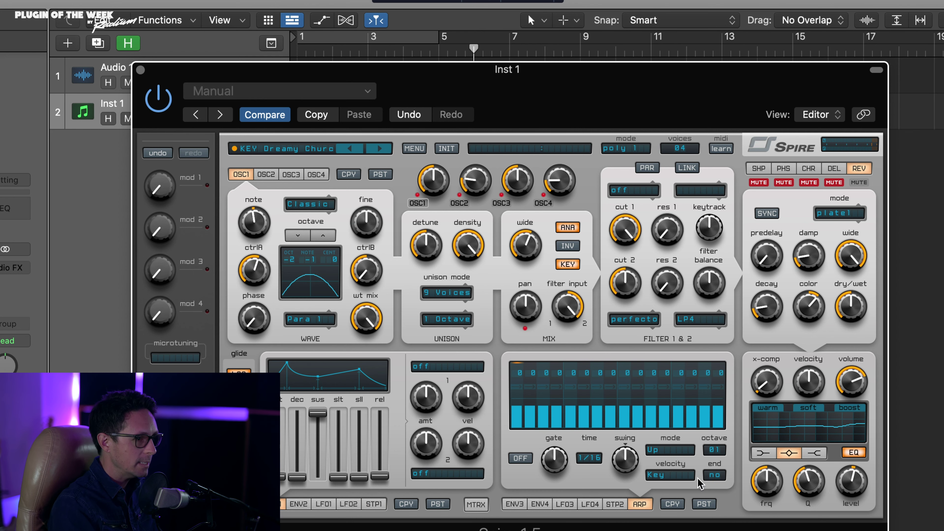
click(514, 504)
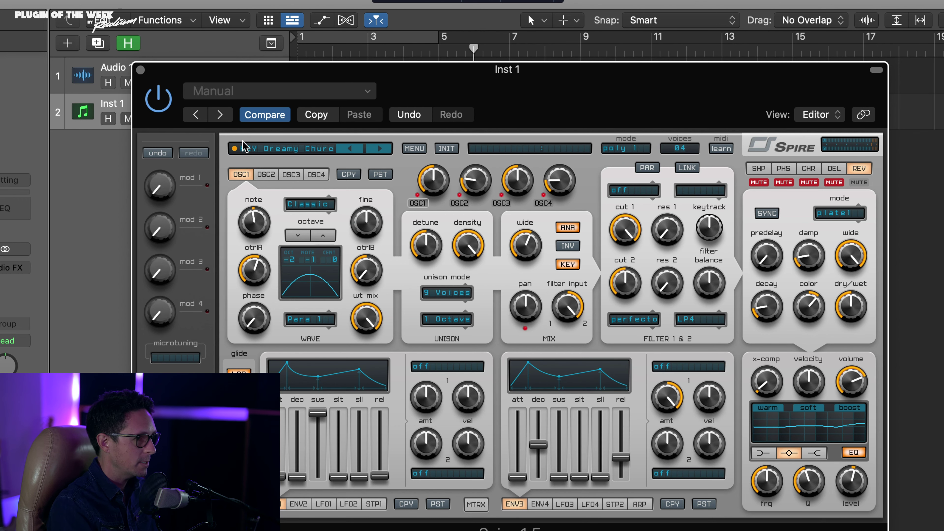
Step: Open the preset browser and look through the factory FX and Basses folders, finishing in Drums
click(297, 148)
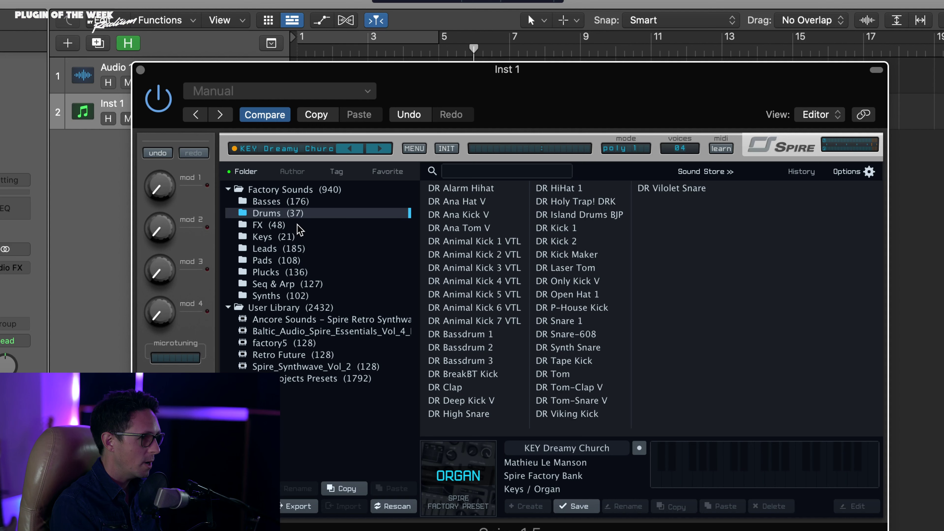
click(297, 224)
click(290, 205)
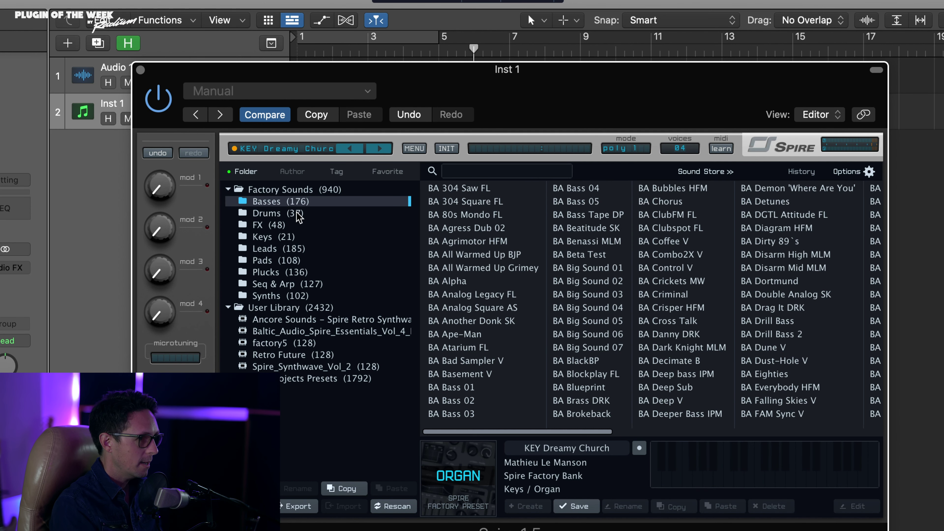
click(294, 214)
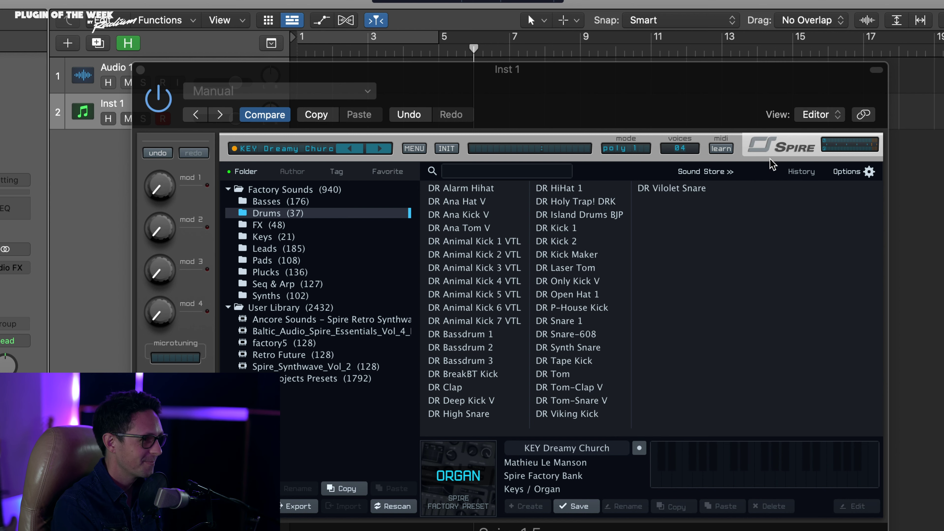
Step: Audition drum presets including DR Animal Kick 2 VTL, DR Ana Kick V and DR Ana Tom V
click(474, 255)
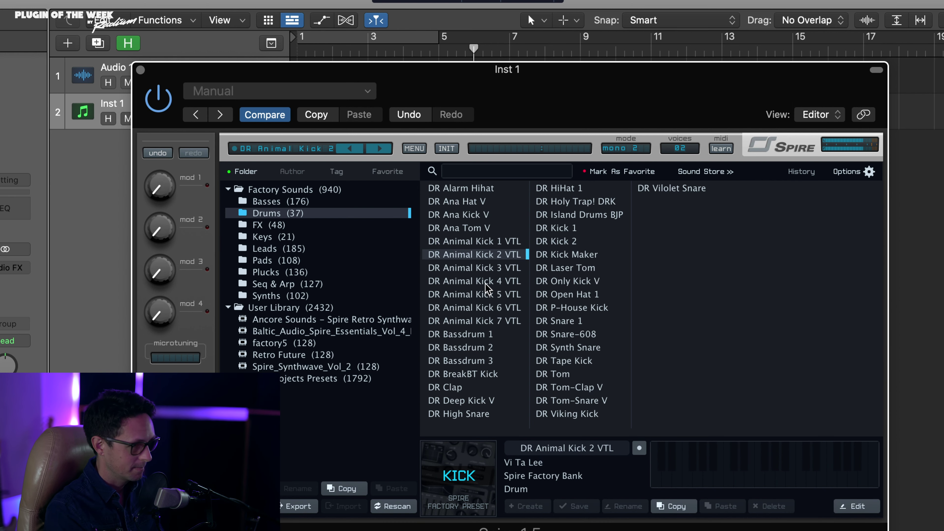
click(515, 188)
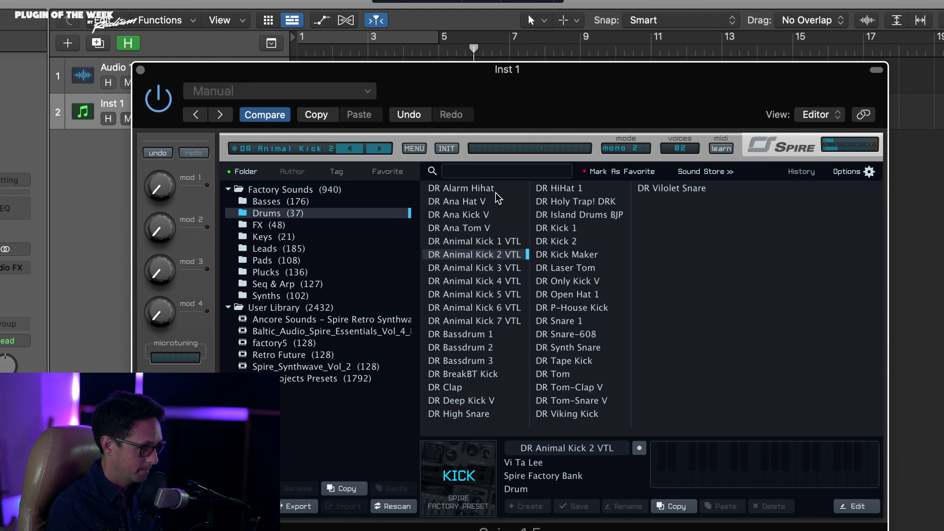
click(487, 206)
click(485, 216)
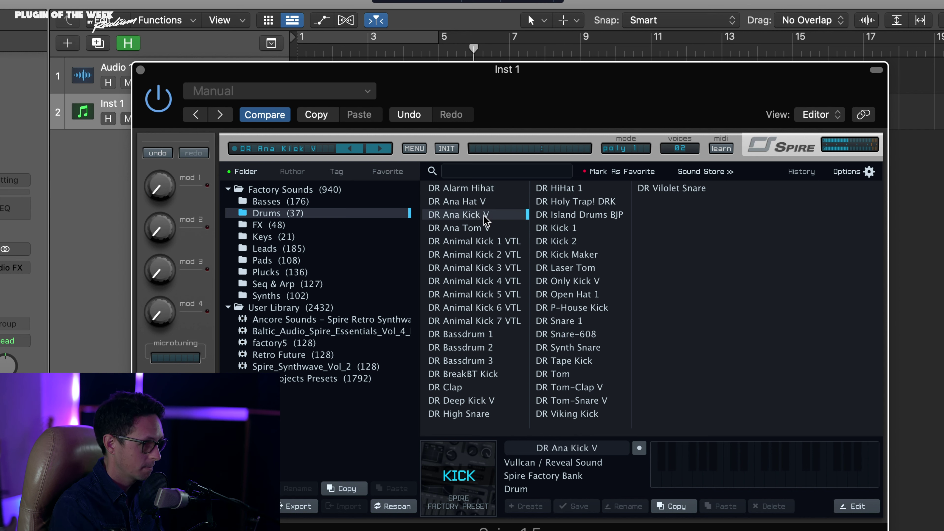
click(480, 228)
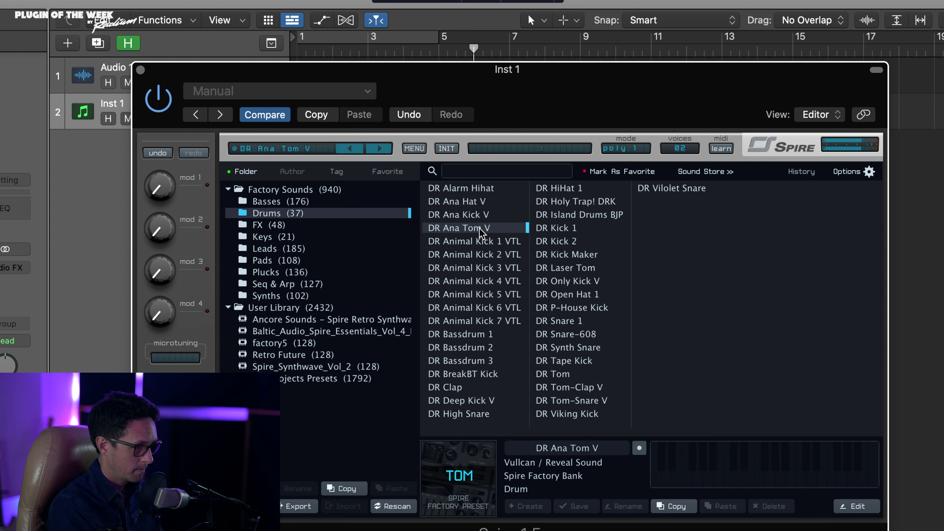
Step: Audition the DR Animal Kick VTL presets from 1 through 7, ending on DR Bassdrum 1
click(479, 233)
key(Down)
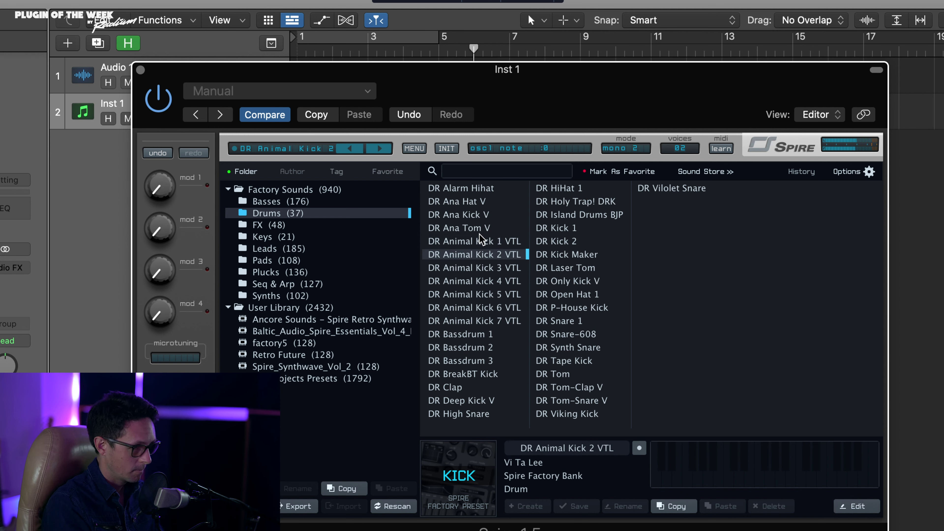
key(Down)
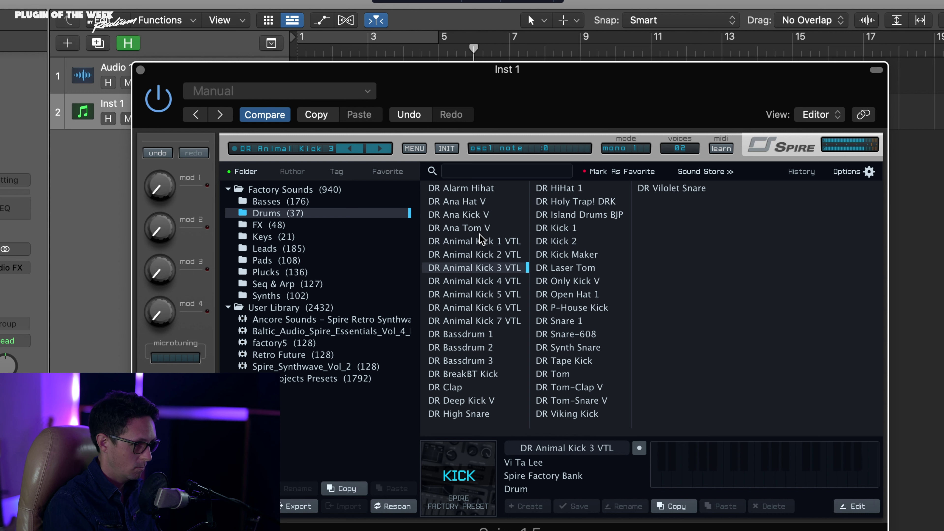
key(Down)
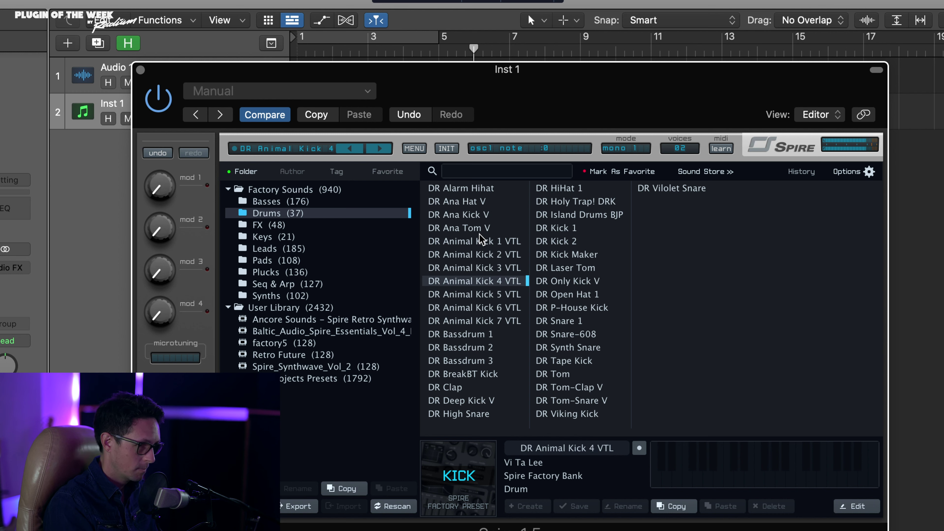
key(Down)
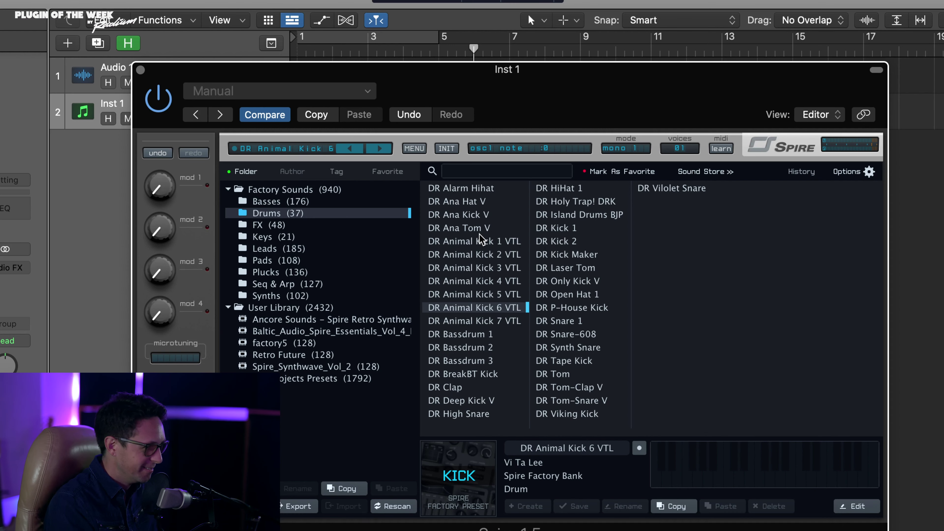
key(Down)
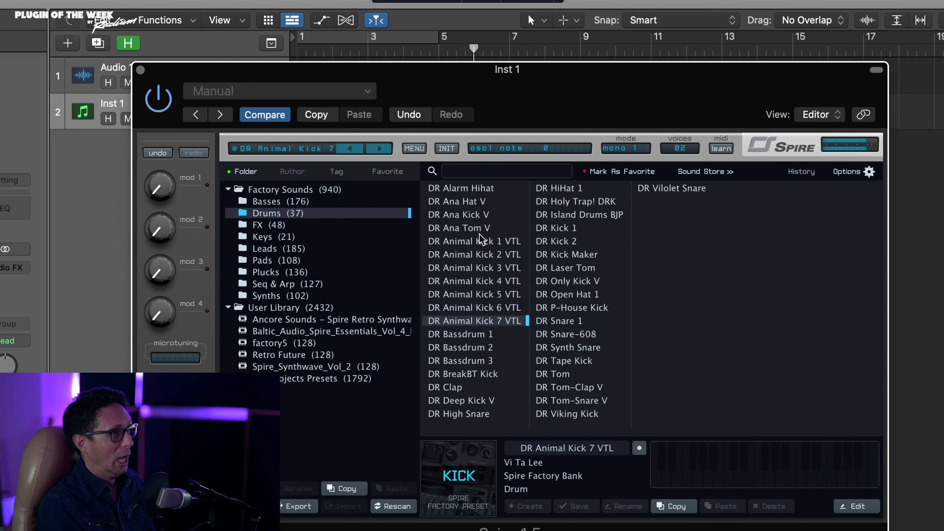
key(Down)
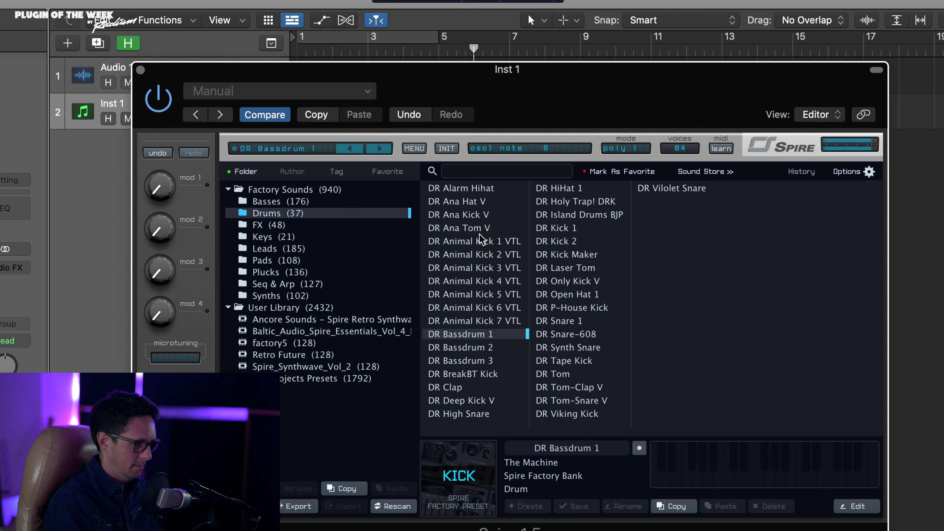
Step: Audition the drum presets from DR Bassdrum 2 through DR BreakBT Kick and DR Clap to DR High Snare
key(Down)
key(Down)
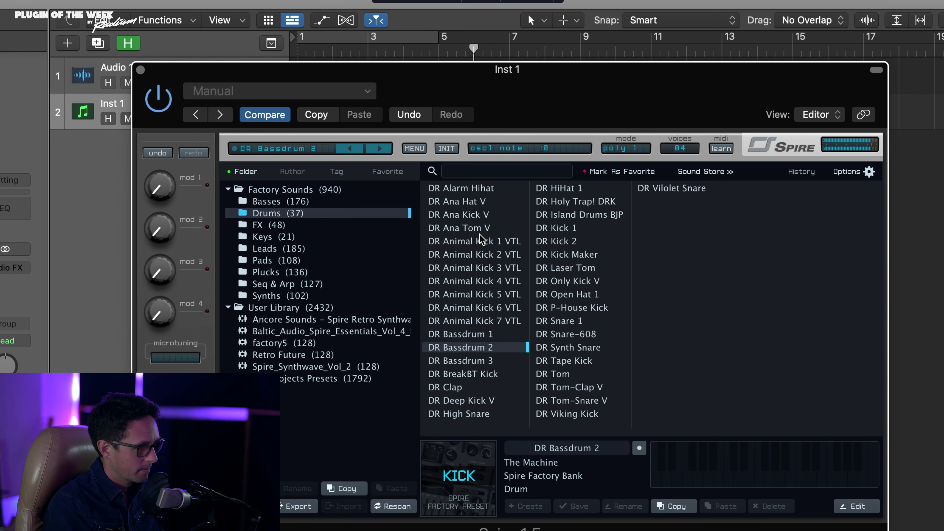
key(Down)
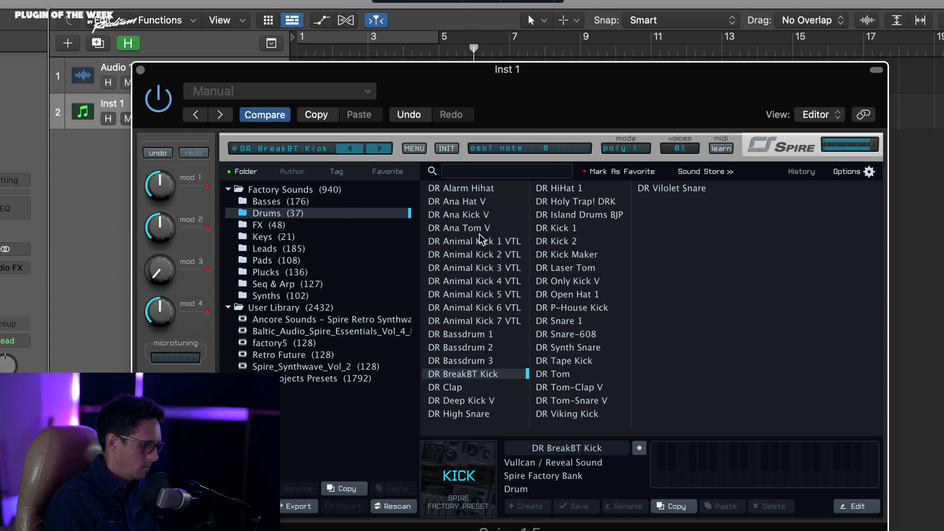
key(Down)
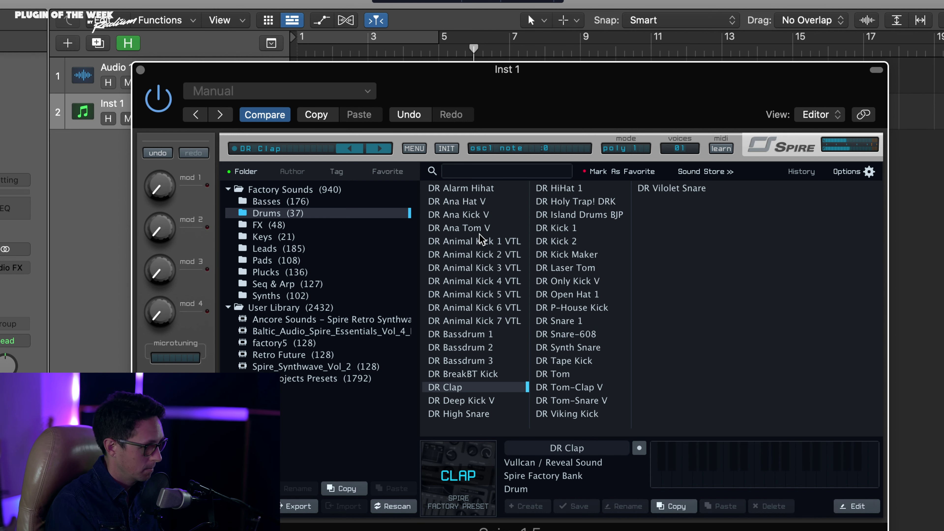
key(Down)
key(Down)
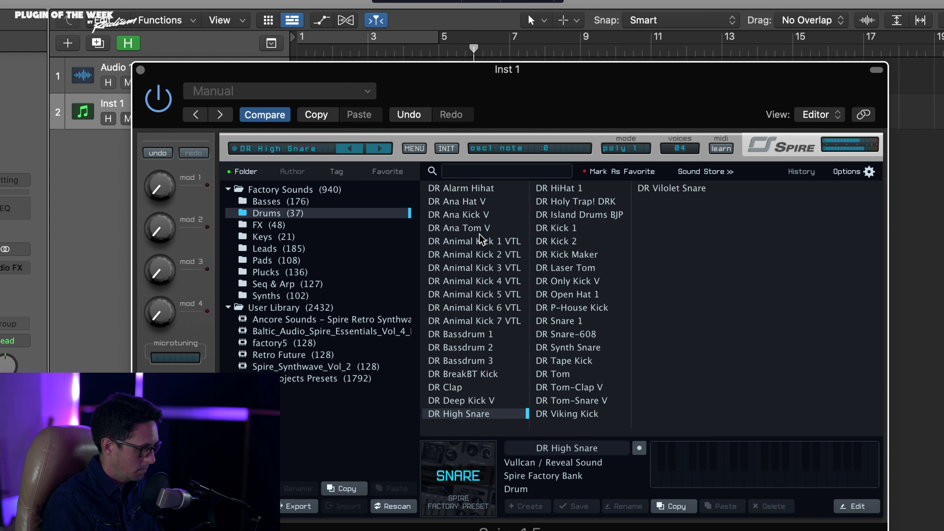
Step: Audition DR HiHat 1, DR Holy Trap! DRK, DR Kick 2 and DR Snare-608
key(Down)
key(Down)
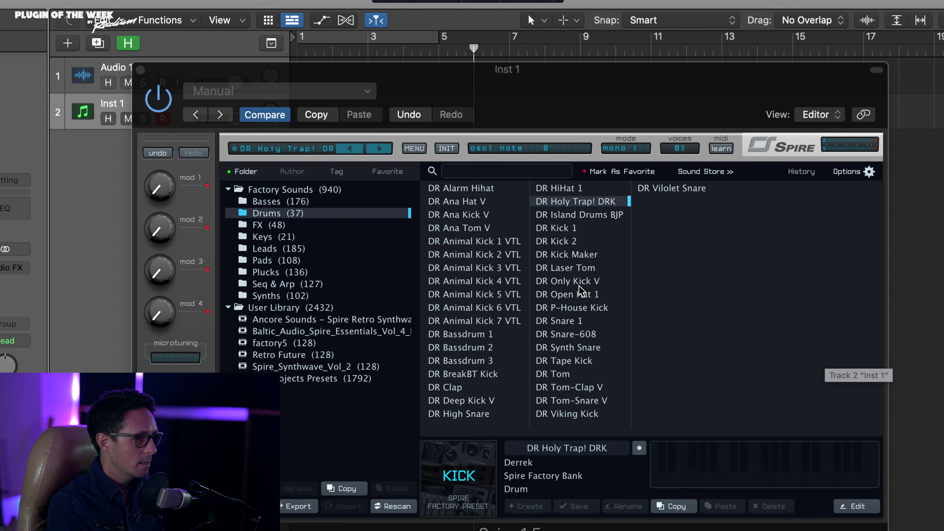
click(581, 243)
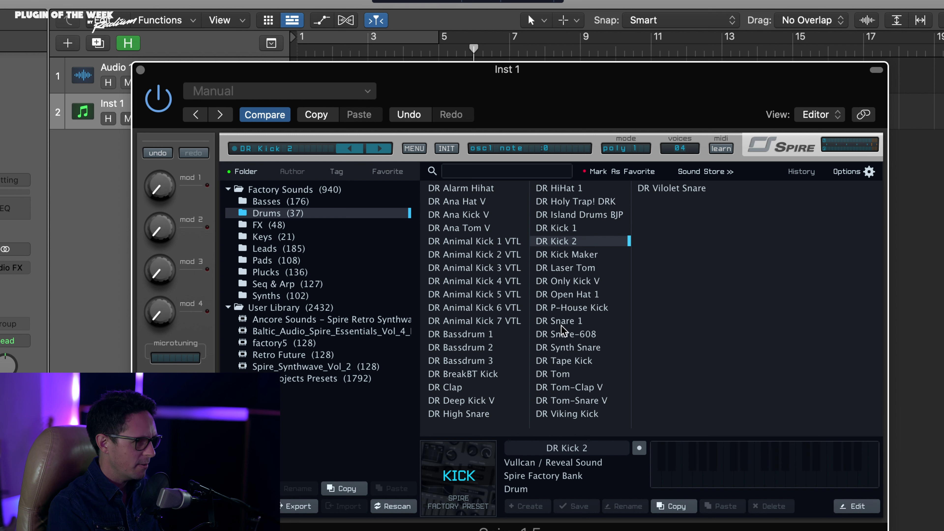
click(578, 333)
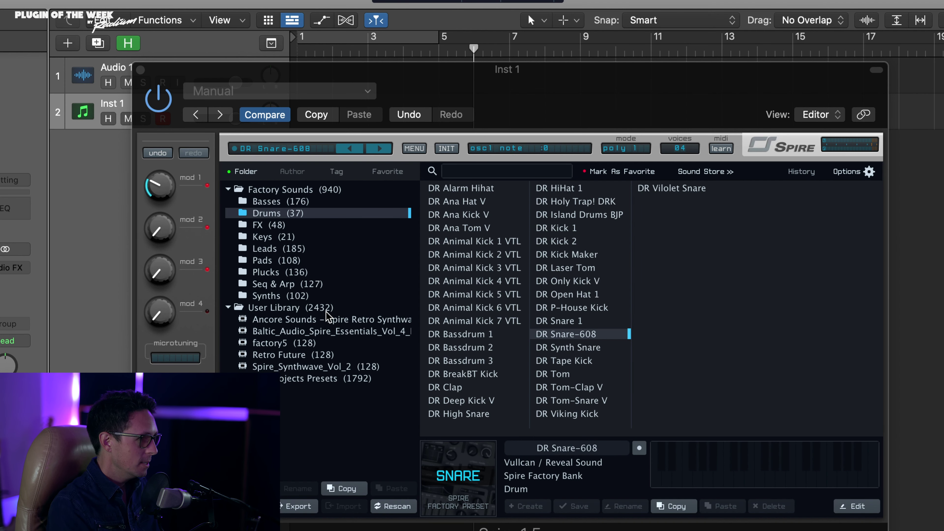
Step: Browse the factory Pads and try PAD EpicAnalog FL, Big Sound PD 02 and Big Sound PD 03, ending on PA Salient Sky BJP
click(293, 260)
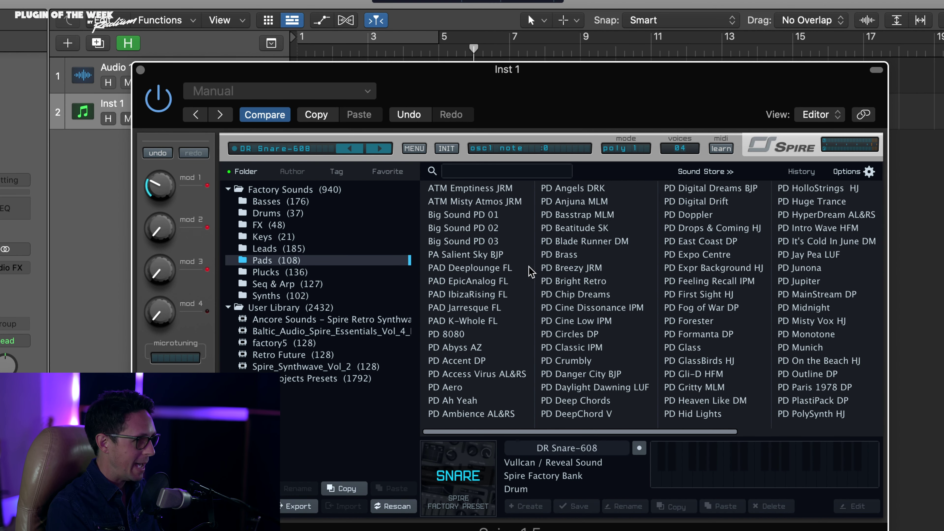
click(506, 281)
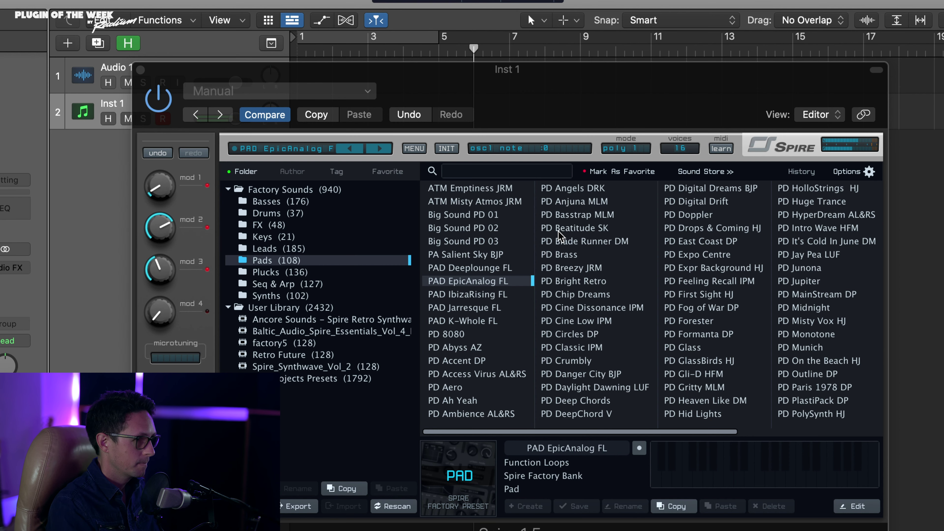
click(502, 232)
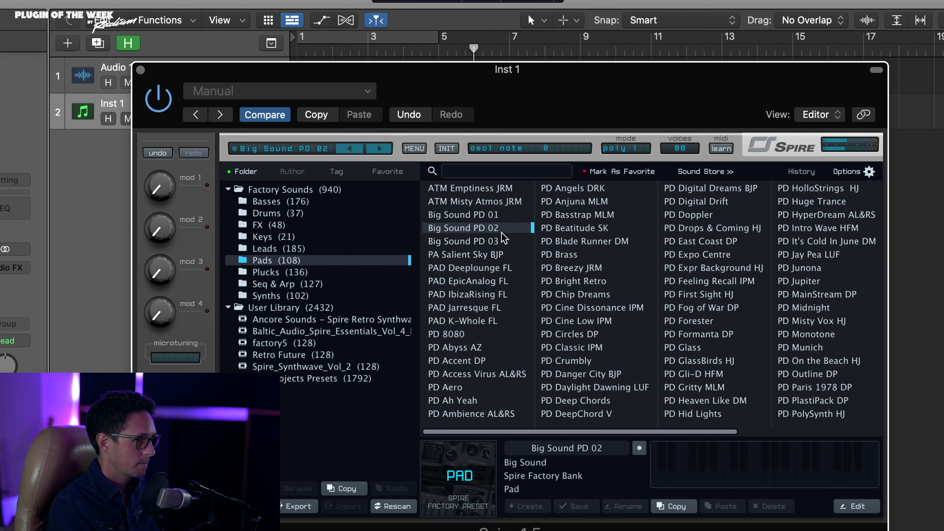
click(486, 241)
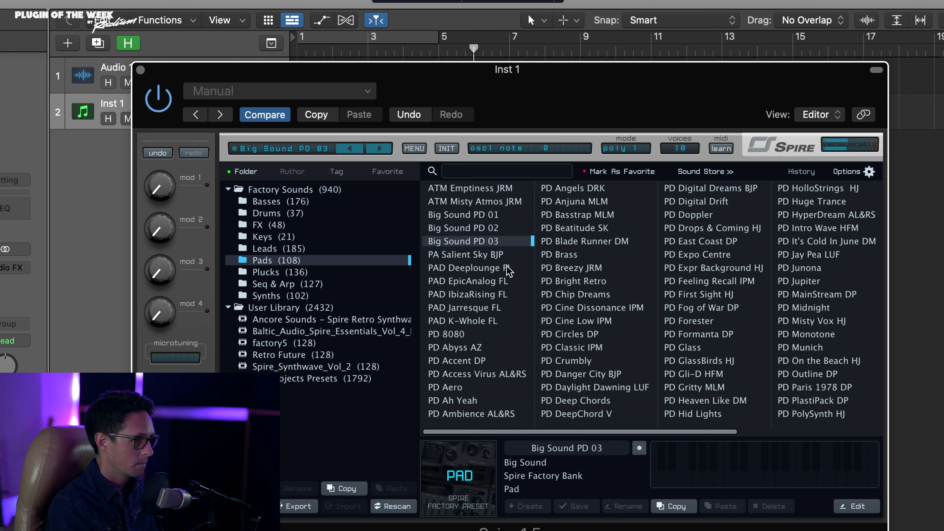
click(481, 255)
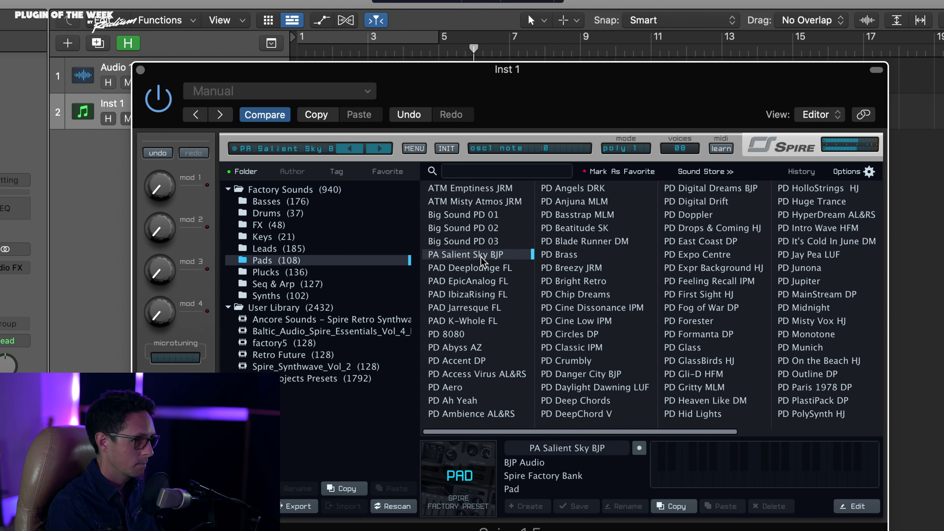
Step: Audition the pad presets PD 8080, PD Accent DP, PD Access Virus AL&RS and PD Aero
click(468, 337)
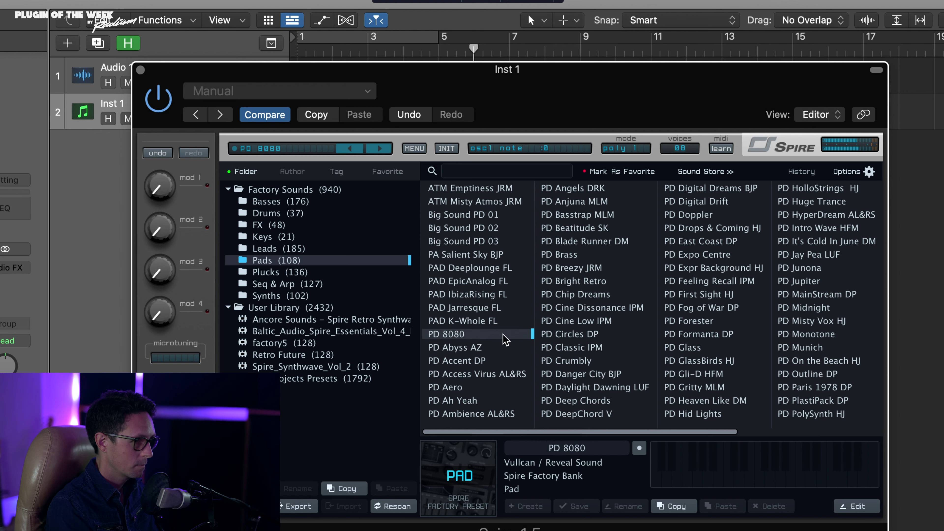
click(475, 361)
click(489, 373)
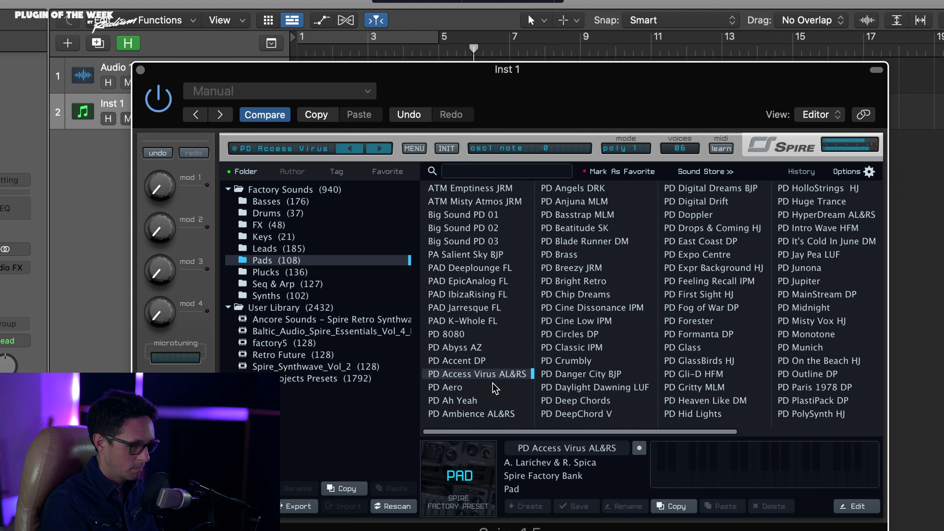
click(494, 387)
Step: Audition PD Daylight Dawning LUF, PD Danger City BJP and PD Crumbly, returning to PD Daylight Dawning LUF
key(Right)
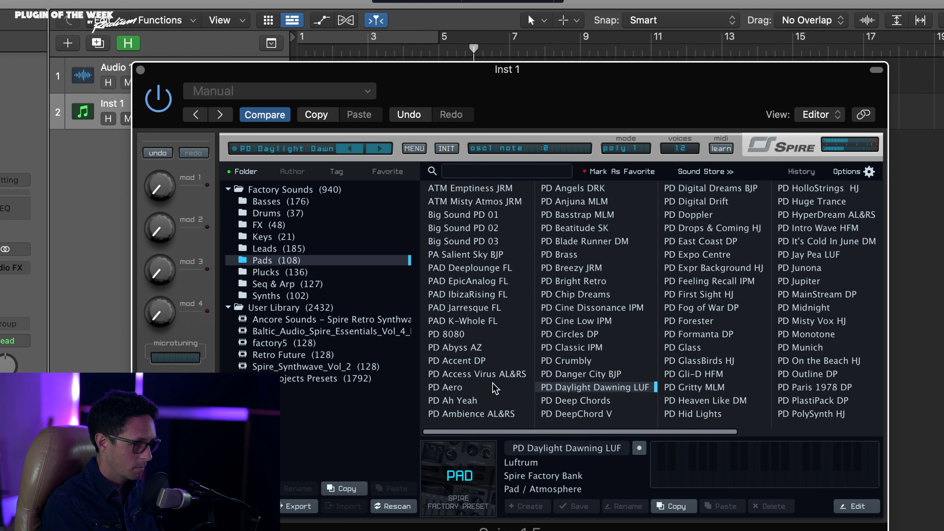
key(Up)
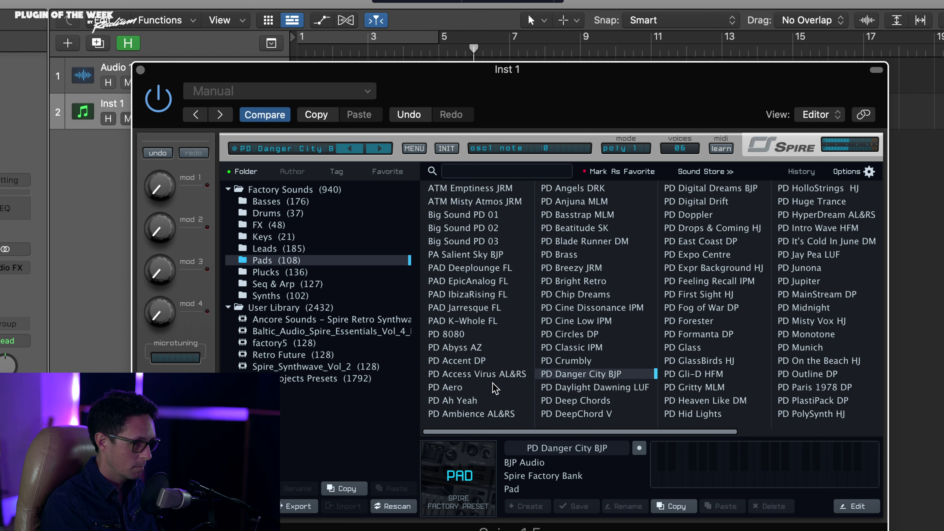
key(Up)
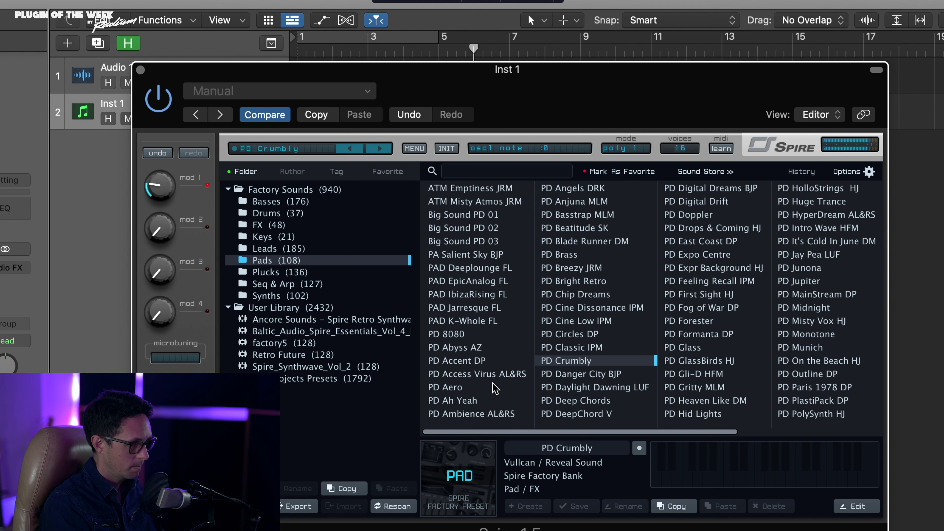
key(Down)
key(Down)
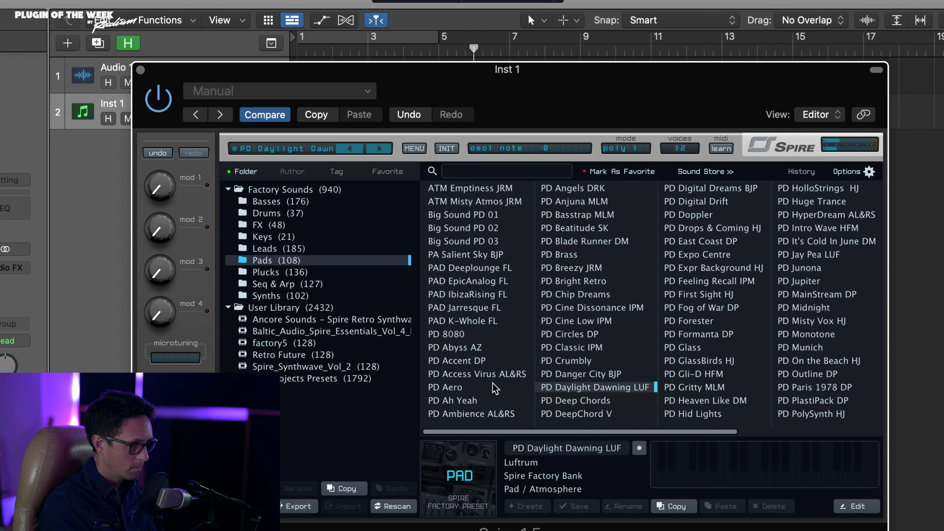
Step: Audition the pad presets from PD Deep Chords and PD DeepChord V through PD Digital Dreams BJP and PD Digital Drift to PD Doppler
key(Down)
key(Down)
key(Up)
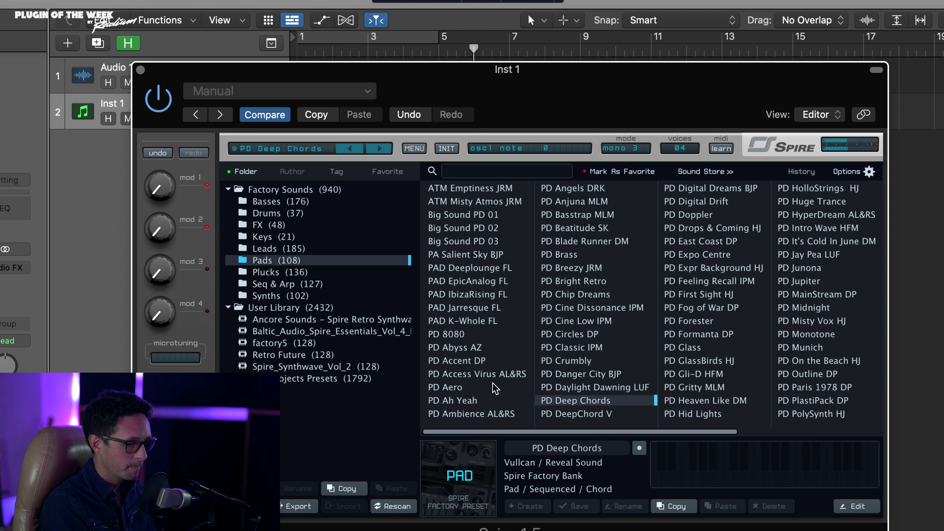
key(Down)
key(Down)
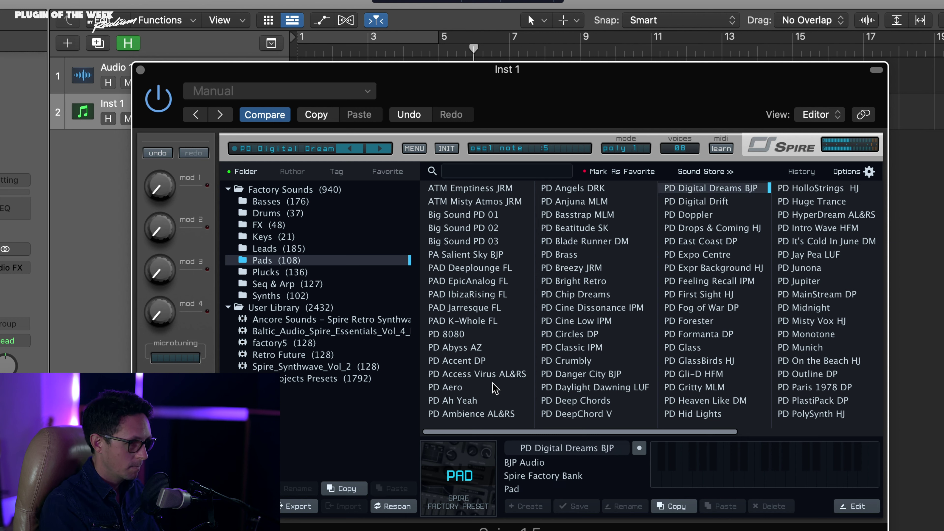
key(Down)
key(Down)
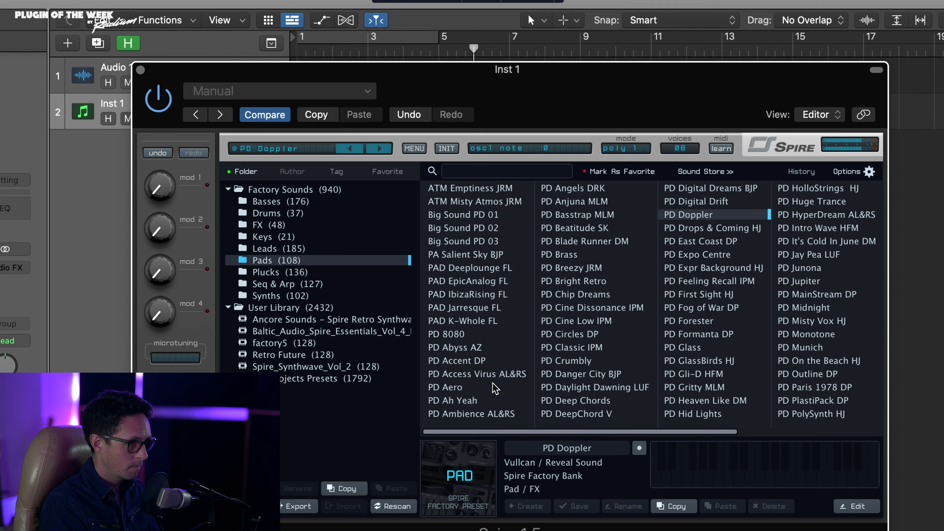
Step: Browse the factory Plucks and try PL Anjuna Pluck I AZ, PL Bellgames HJ and PL Big Sound 01 through 03
key(Down)
key(Left)
key(Down)
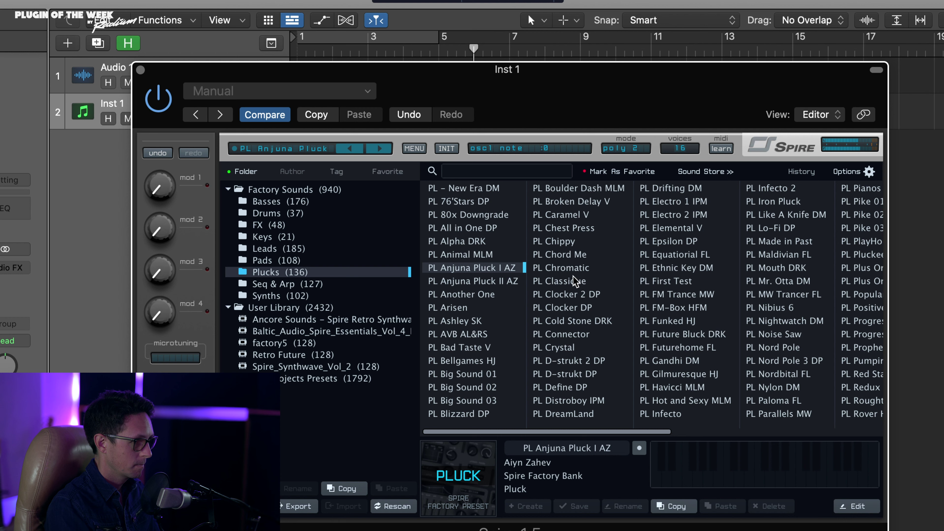
click(573, 277)
click(475, 357)
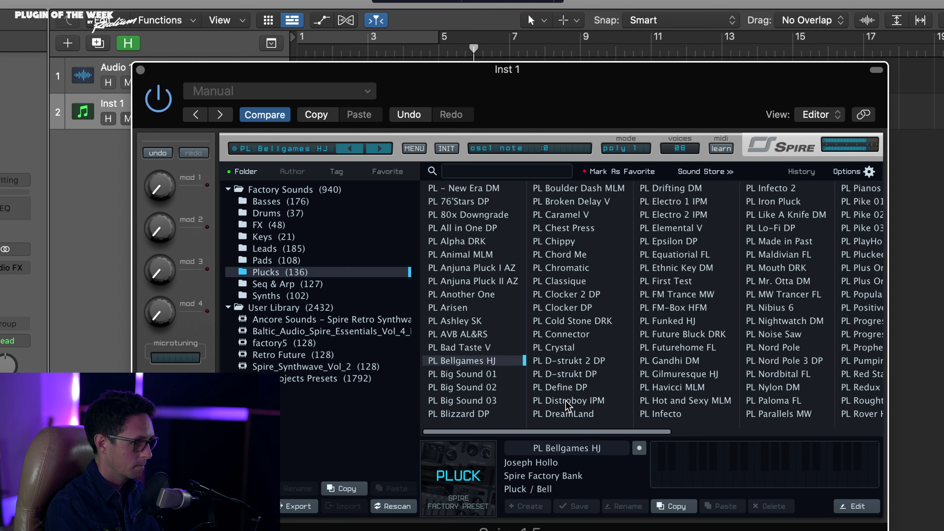
click(490, 375)
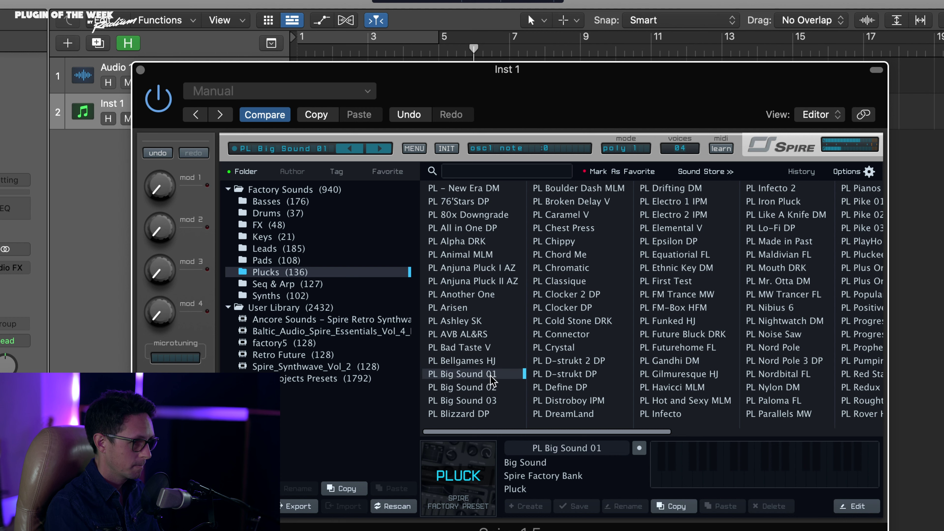
click(482, 387)
click(496, 400)
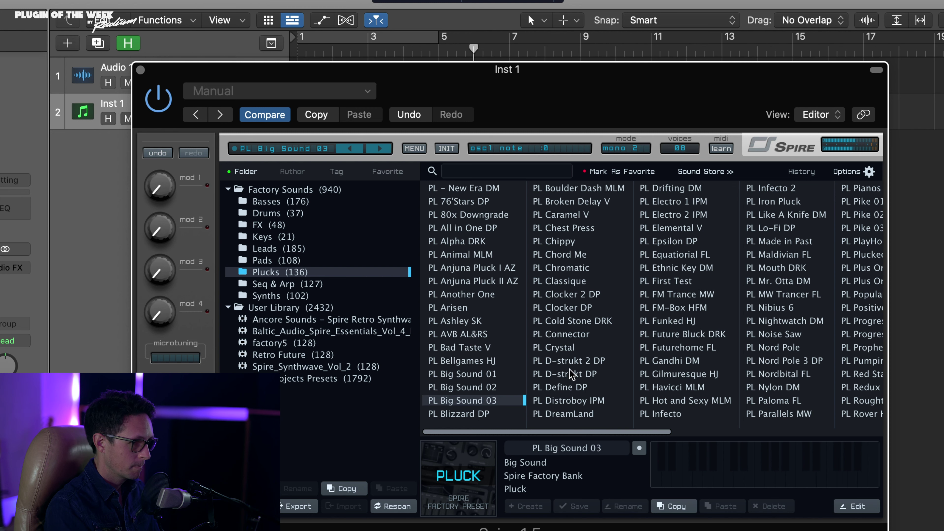
Step: Audition the pluck presets PL D-strukt DP, PL Classique, PL Chord Me, PL Chippy and PL Chest Press
click(570, 369)
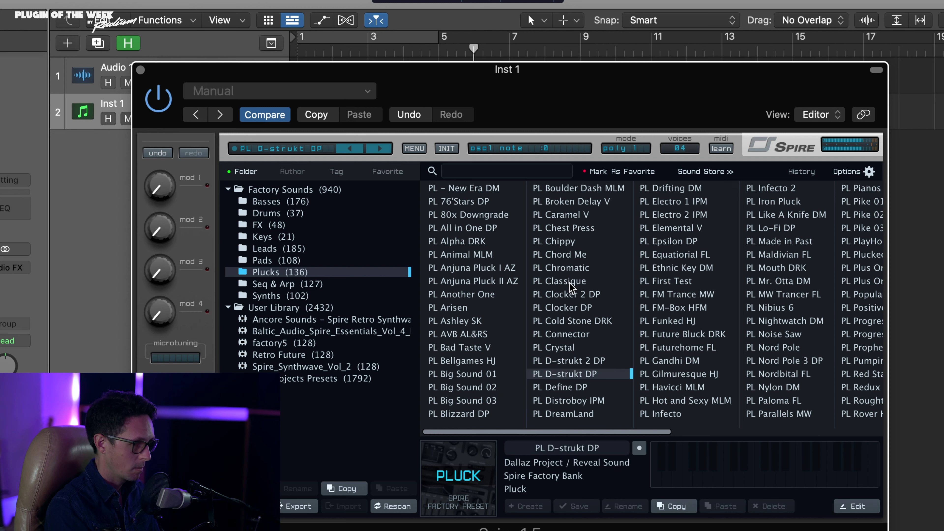
click(589, 282)
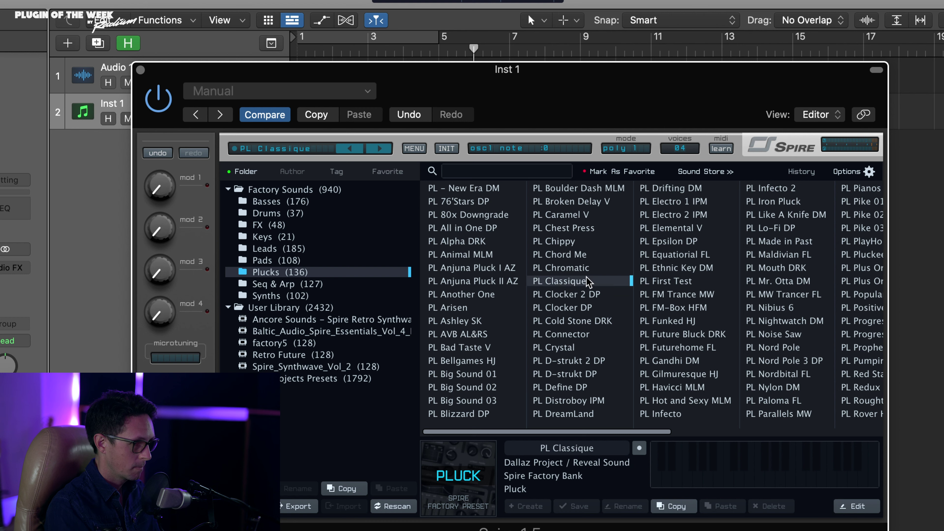
click(584, 255)
click(581, 242)
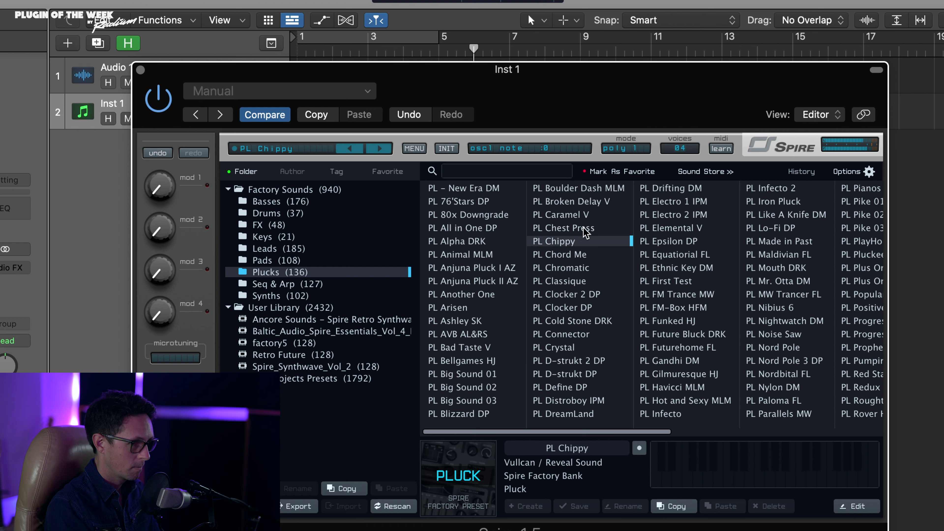
click(579, 228)
Step: Browse the factory Synths and try SY Boiled Corn V, SY Empty Street, SY HouzerLD FL and SY Roots
click(293, 295)
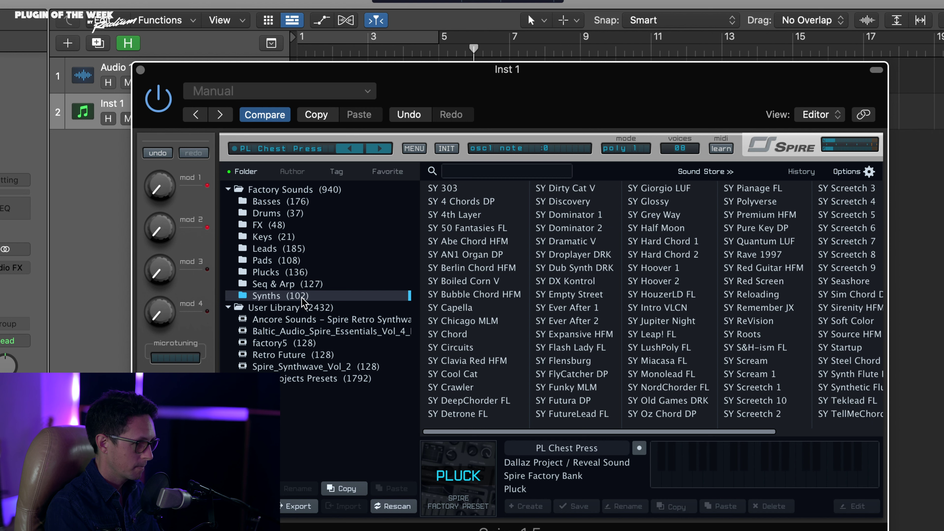
click(500, 282)
click(580, 289)
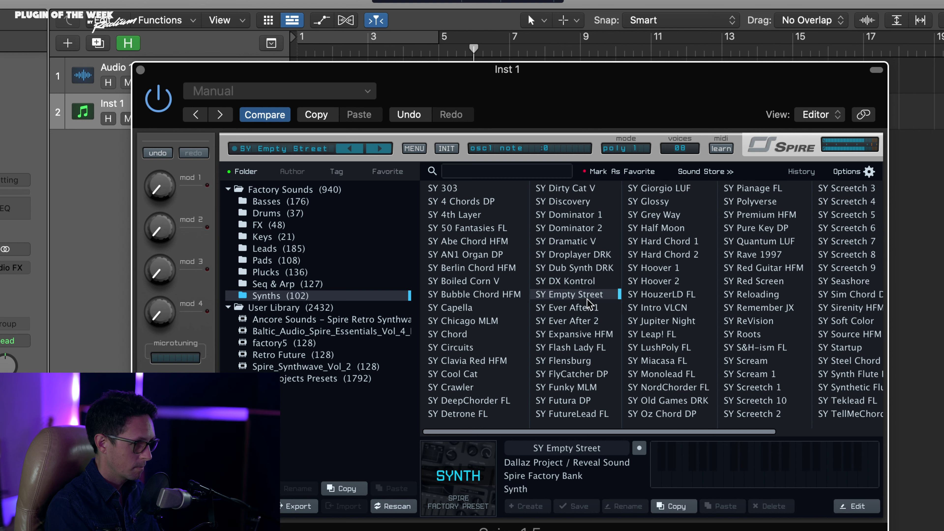
click(677, 295)
click(747, 335)
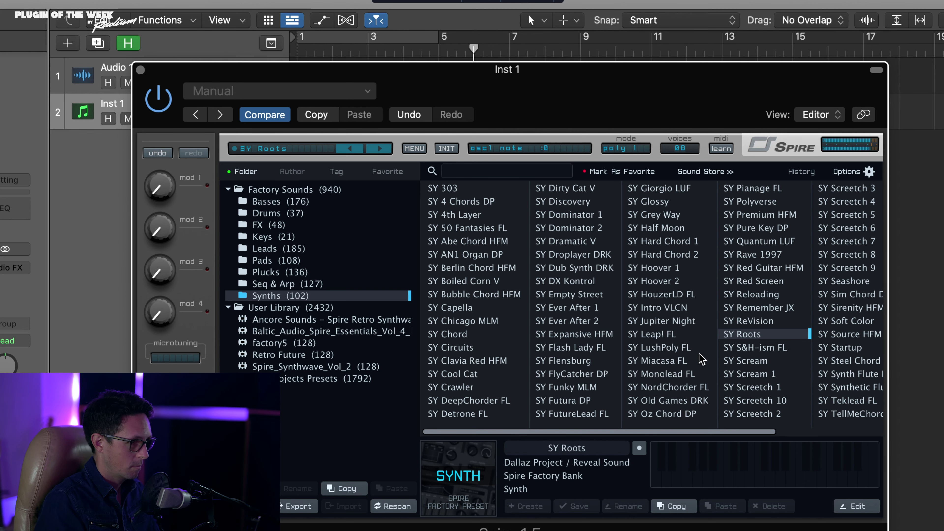
Step: Browse the factory FX sounds and try FX Naked Lift DRK
click(284, 224)
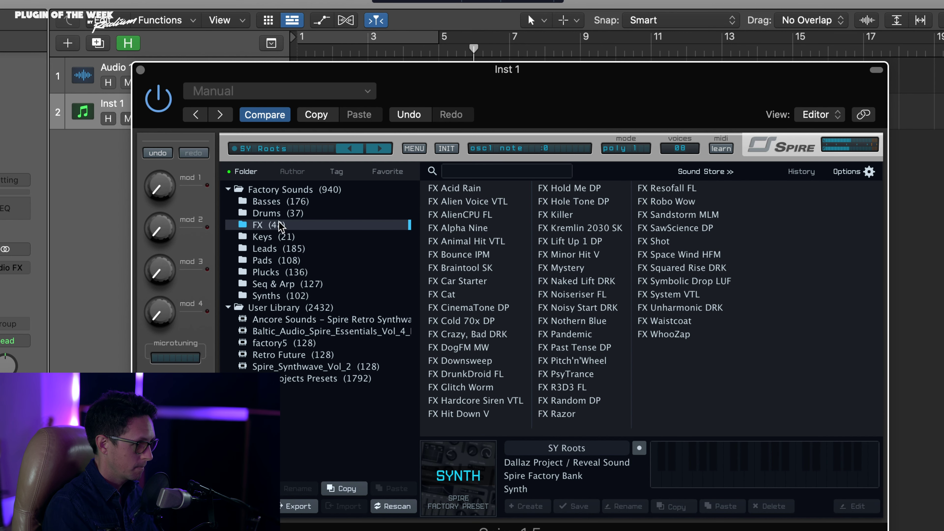
click(531, 280)
click(577, 283)
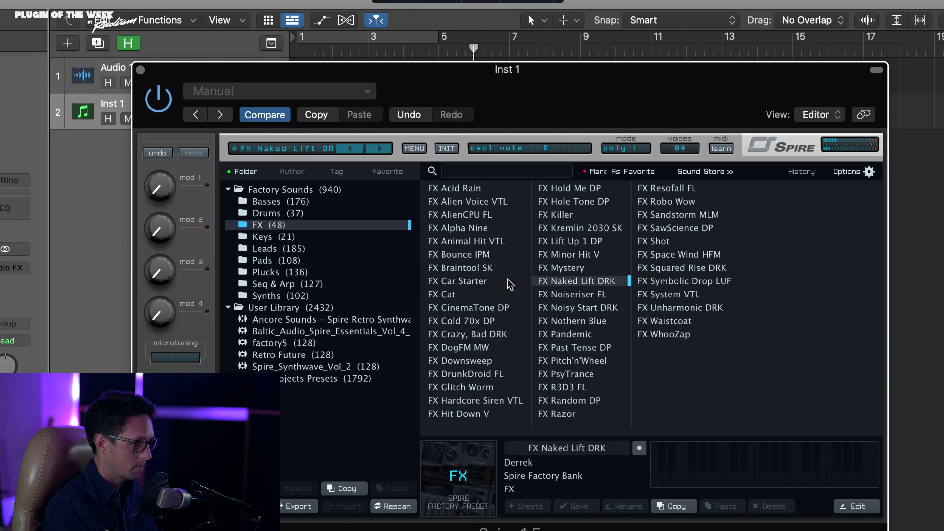
Step: Browse the factory Basses and try BA Agrimotor HFM, BA Agress Dub 02 and BA 80s Mondo FL
click(288, 202)
click(479, 240)
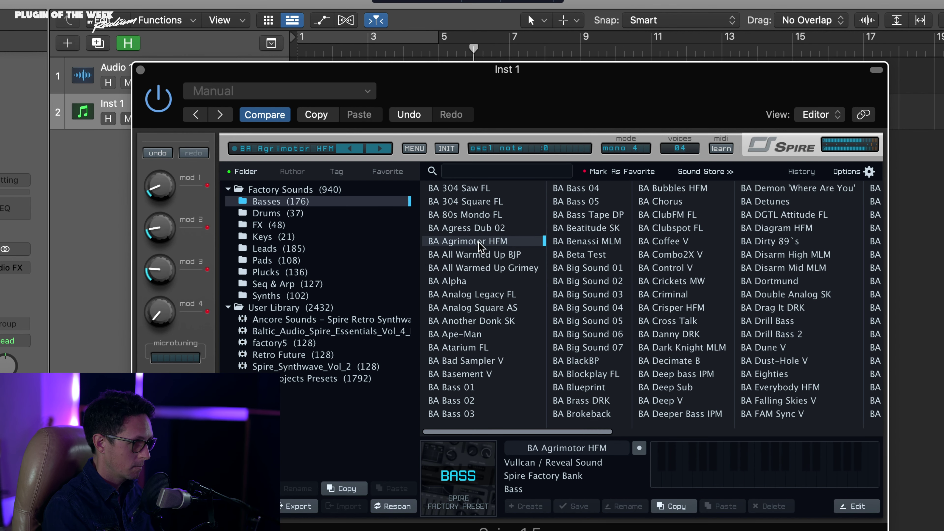
click(479, 228)
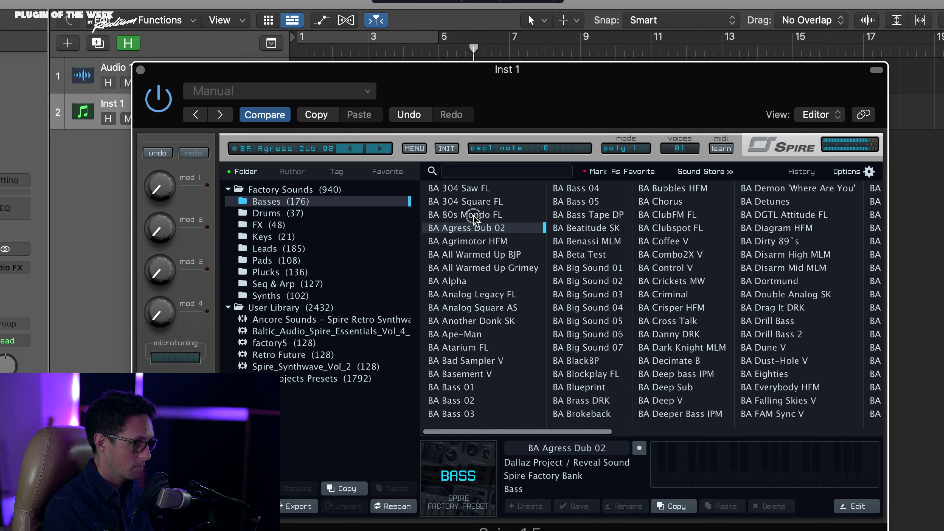
click(473, 214)
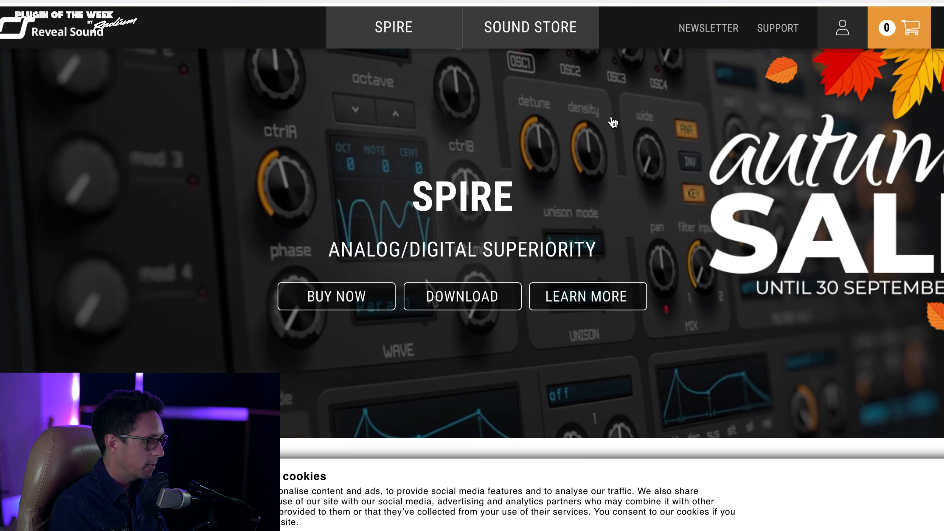
Step: Switch to the Reveal Sound website and view the Sound Store's samples and presets categories
click(612, 121)
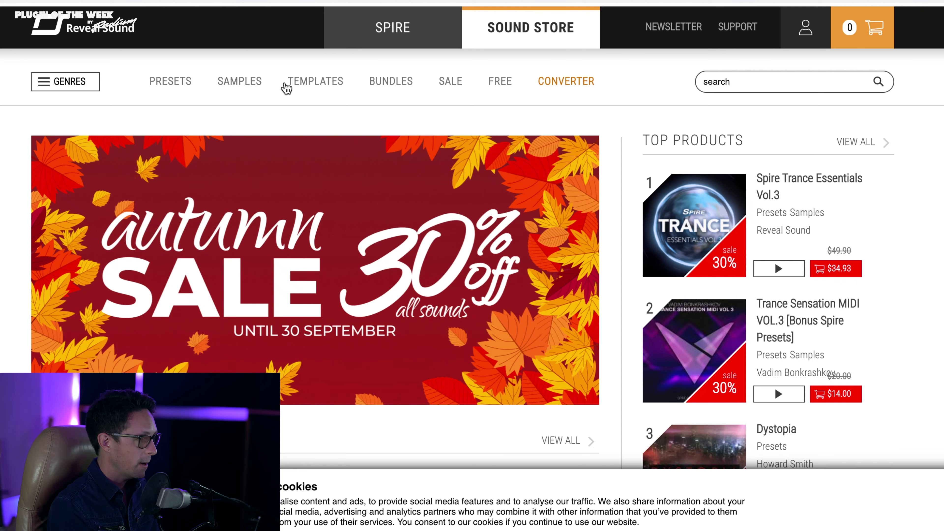
click(236, 86)
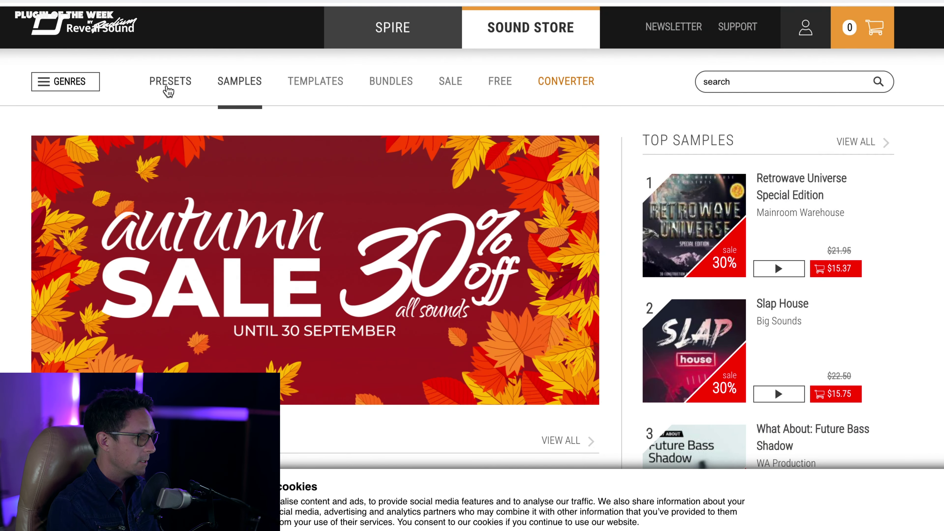
click(168, 89)
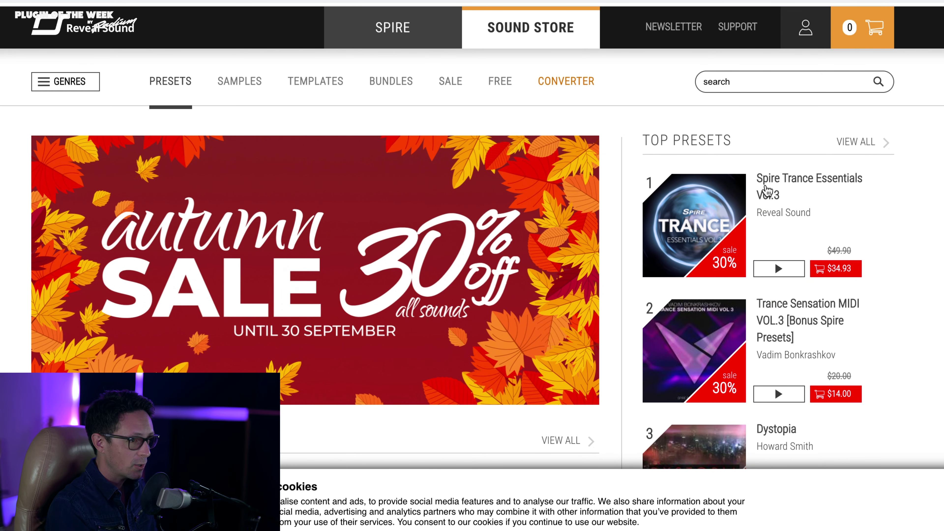
Step: Examine the store's newest and top preset packs for Spire
scroll(764, 210, down, 6)
scroll(762, 242, up, 2)
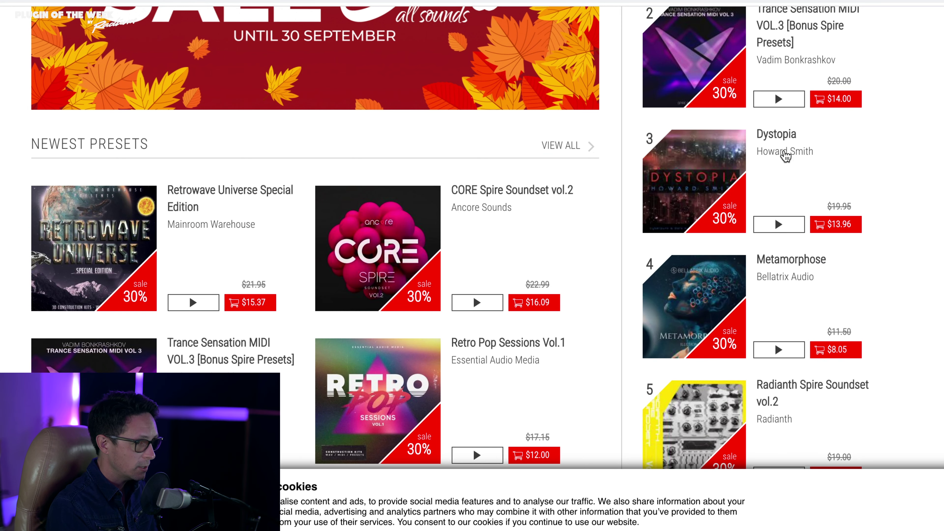
scroll(780, 348, down, 2)
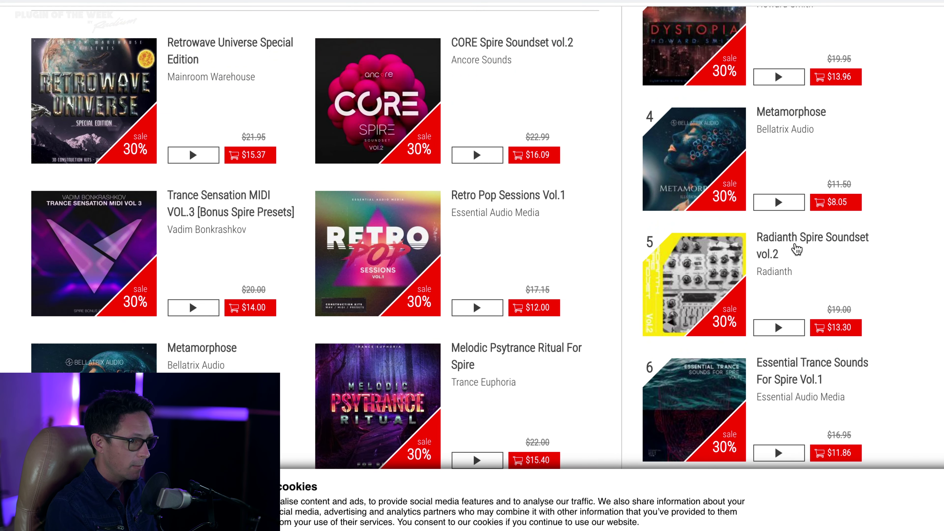
scroll(803, 246, down, 6)
scroll(309, 171, up, 2)
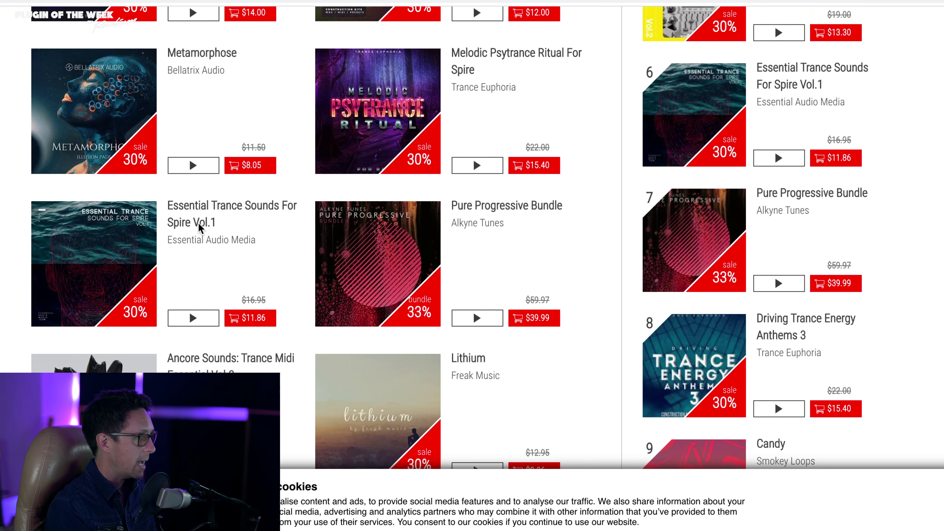
scroll(424, 396, up, 2)
scroll(423, 396, down, 2)
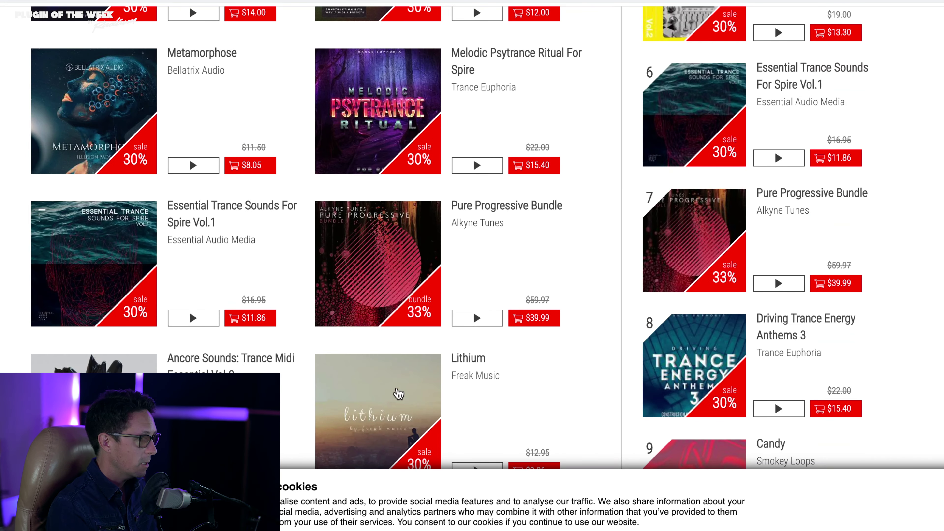
scroll(398, 391, up, 1)
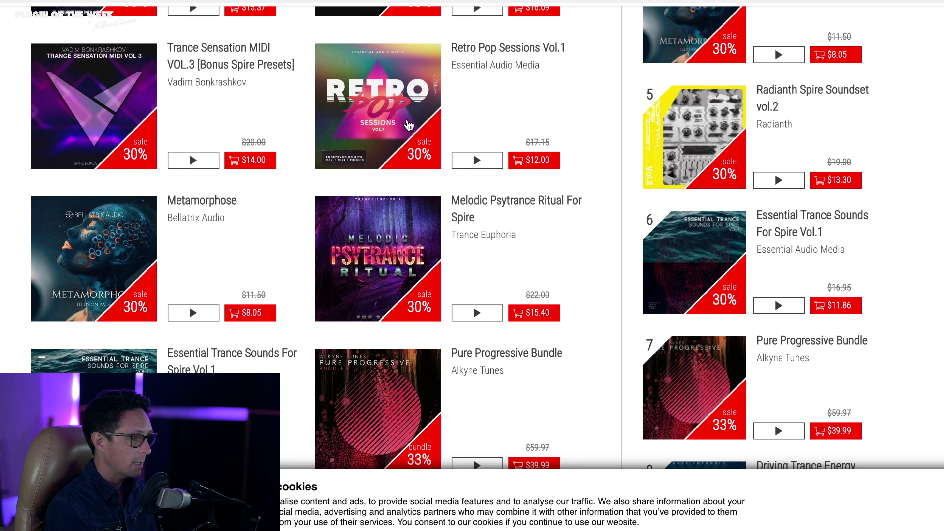
Step: Open the Retro Pop Sessions Vol.1 pack and play its preview video, pausing it after listening
click(397, 112)
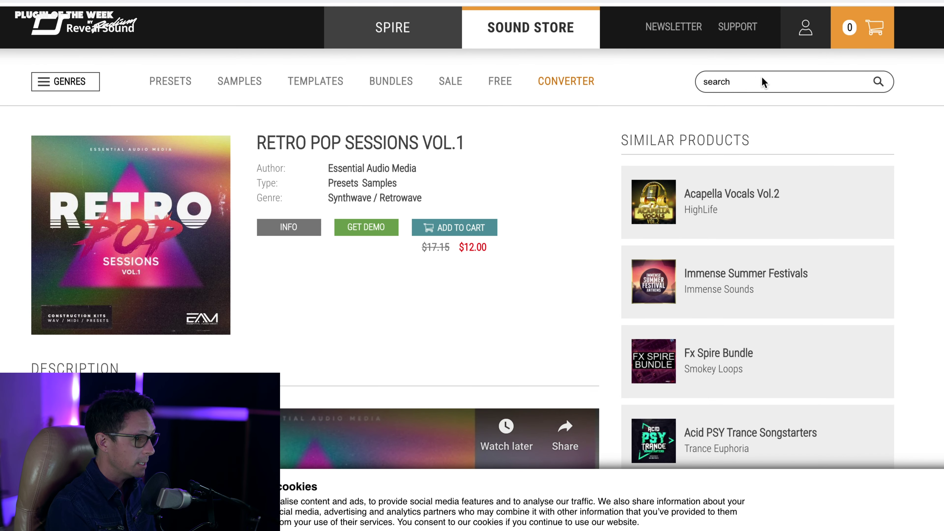
scroll(322, 287, down, 5)
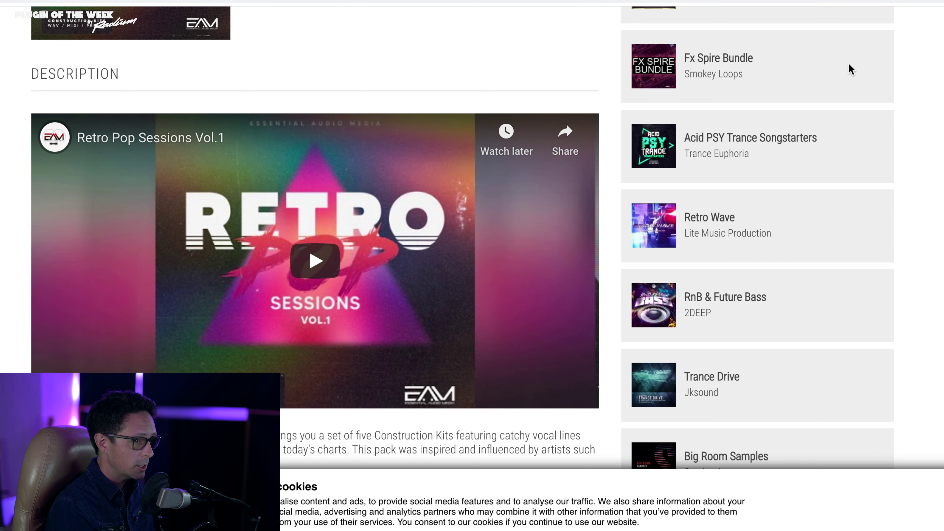
click(315, 261)
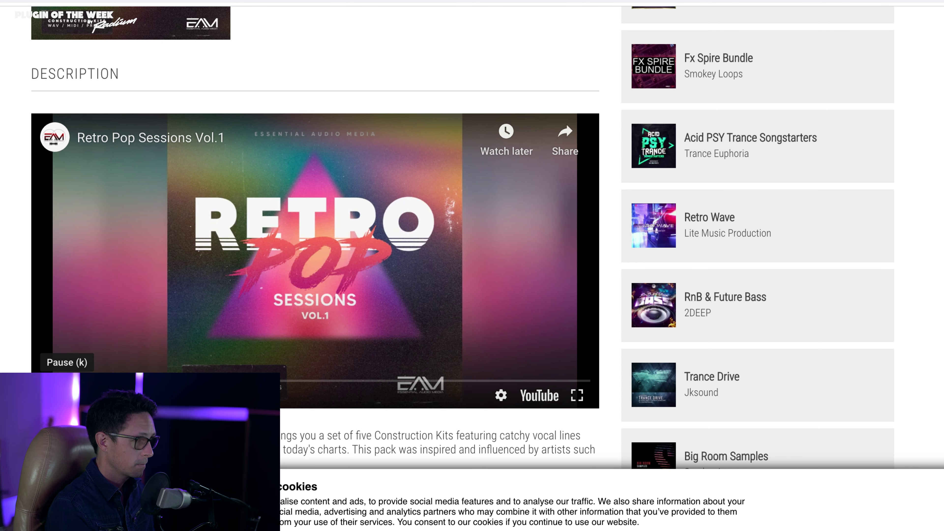
click(55, 395)
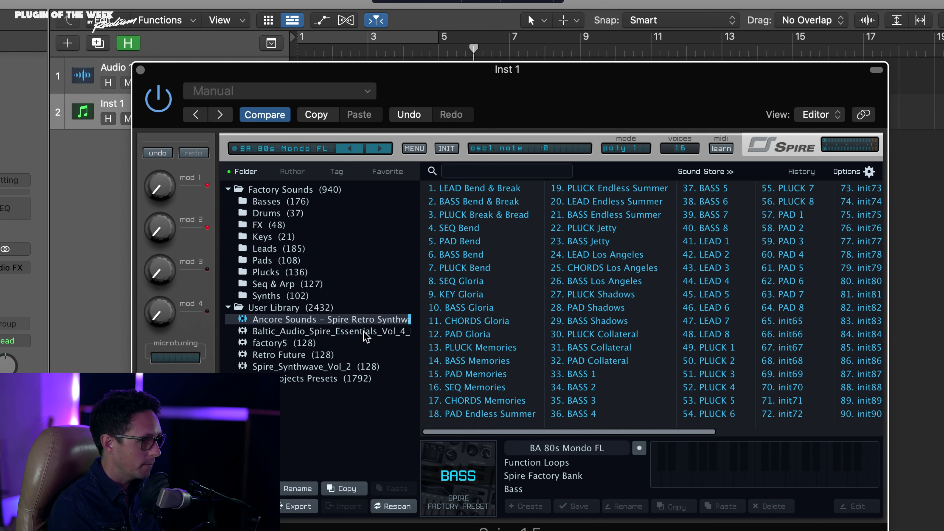
Step: Switch back to Spire and view the Spire_Synthwave_Vol_2 and Retro Future banks in the User Library
click(299, 366)
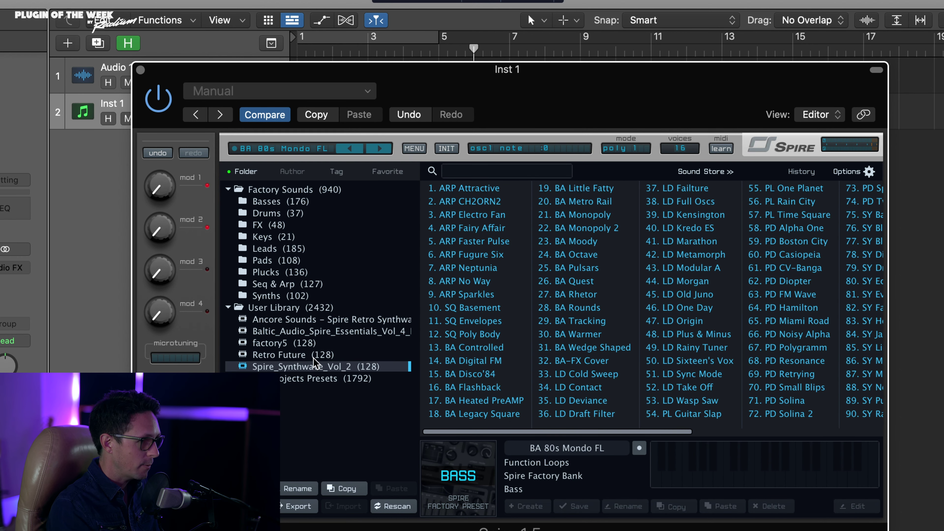
click(313, 357)
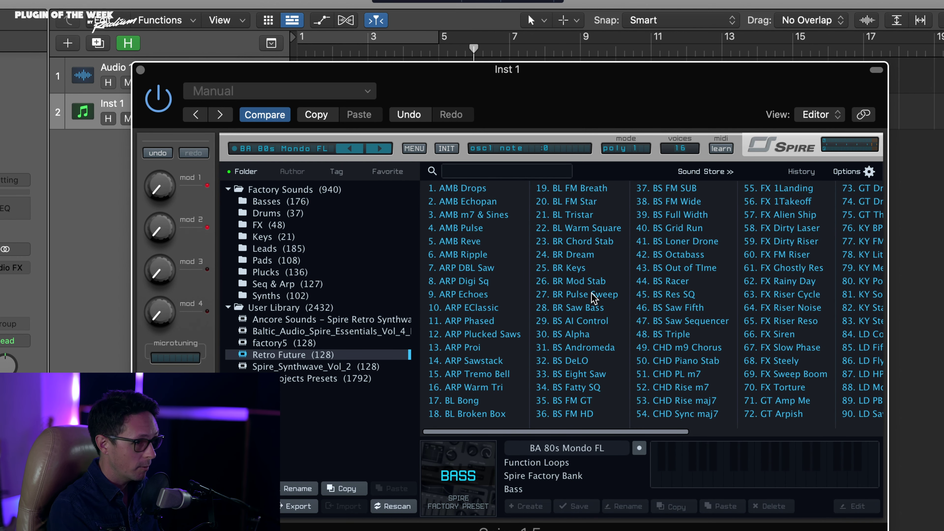